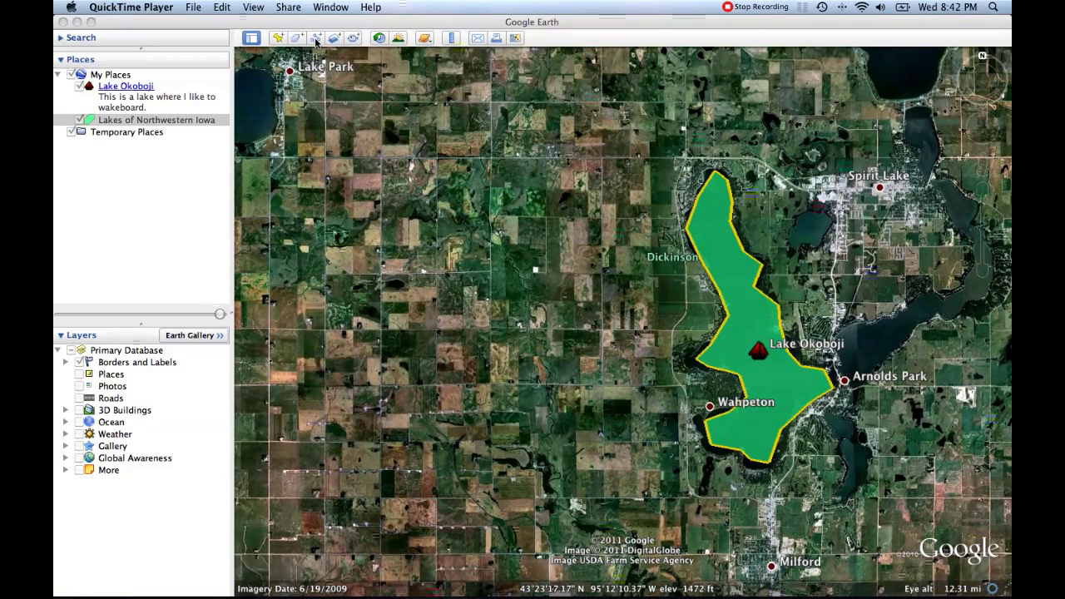
- Start a new path, zoom to the stream west of Lake Okoboji, and place its first points
click(316, 40)
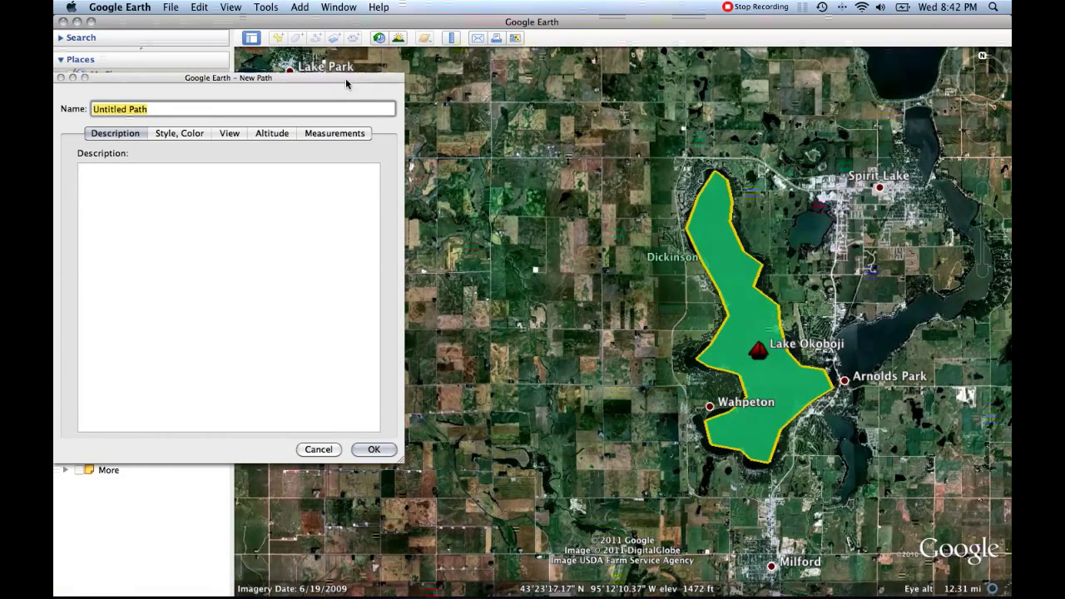
drag(354, 81, 323, 113)
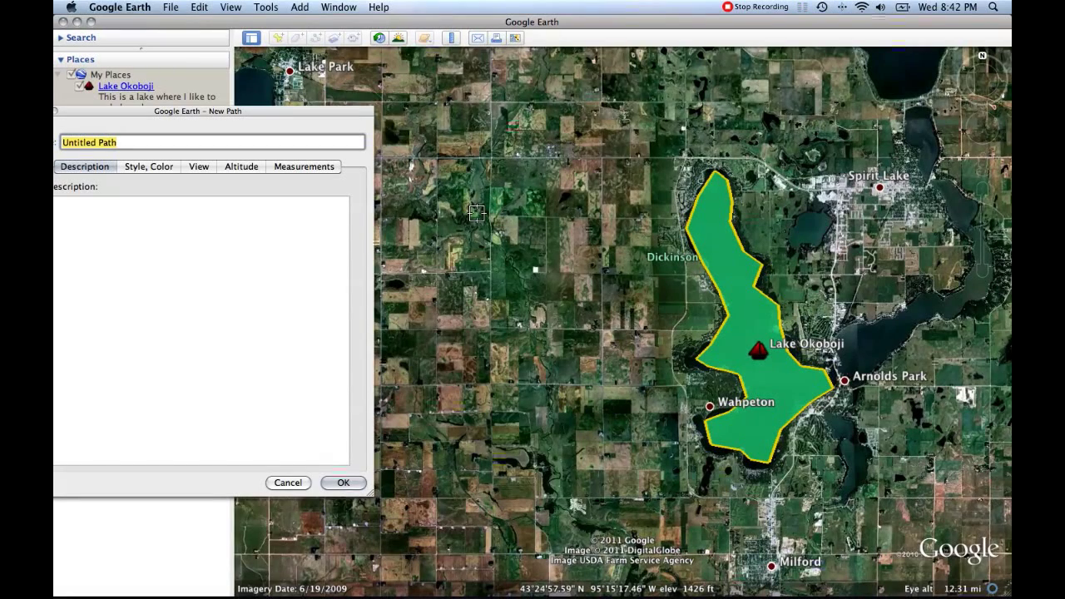
scroll(477, 212, up, 3)
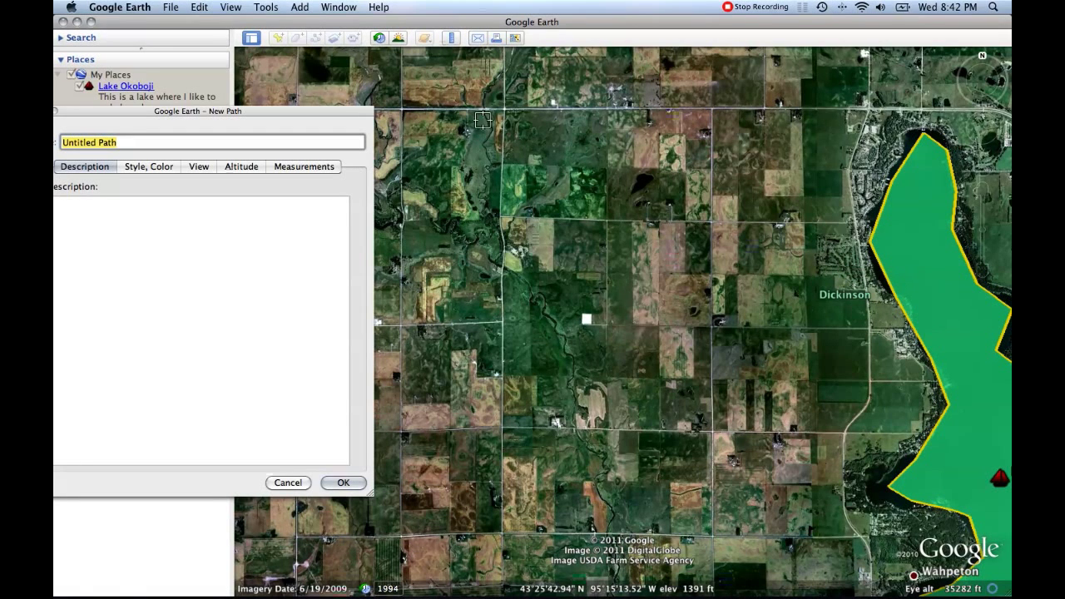
scroll(484, 106, up, 2)
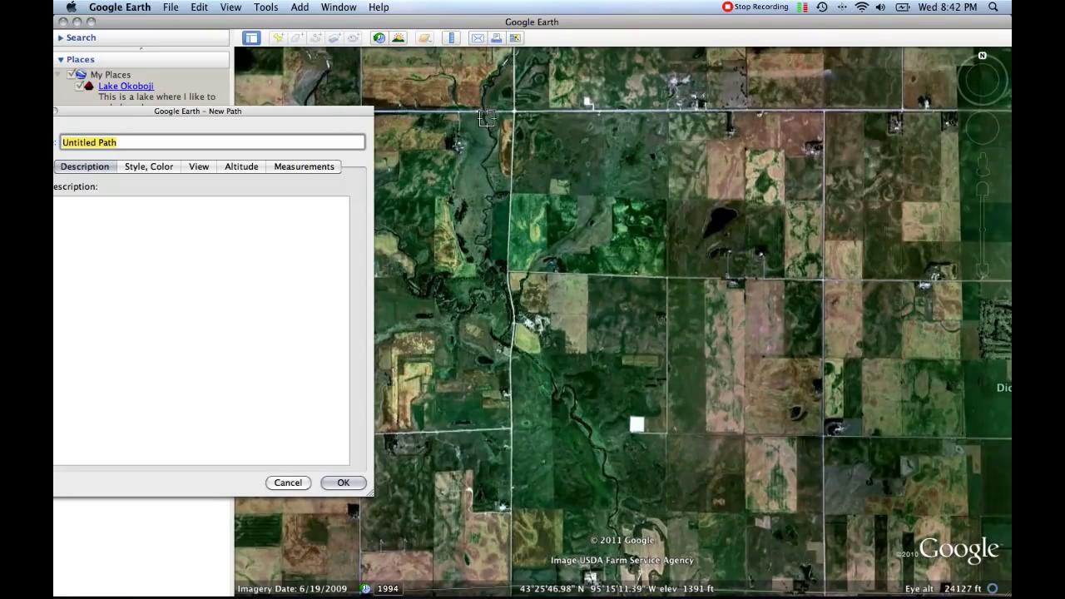
scroll(486, 118, down, 3)
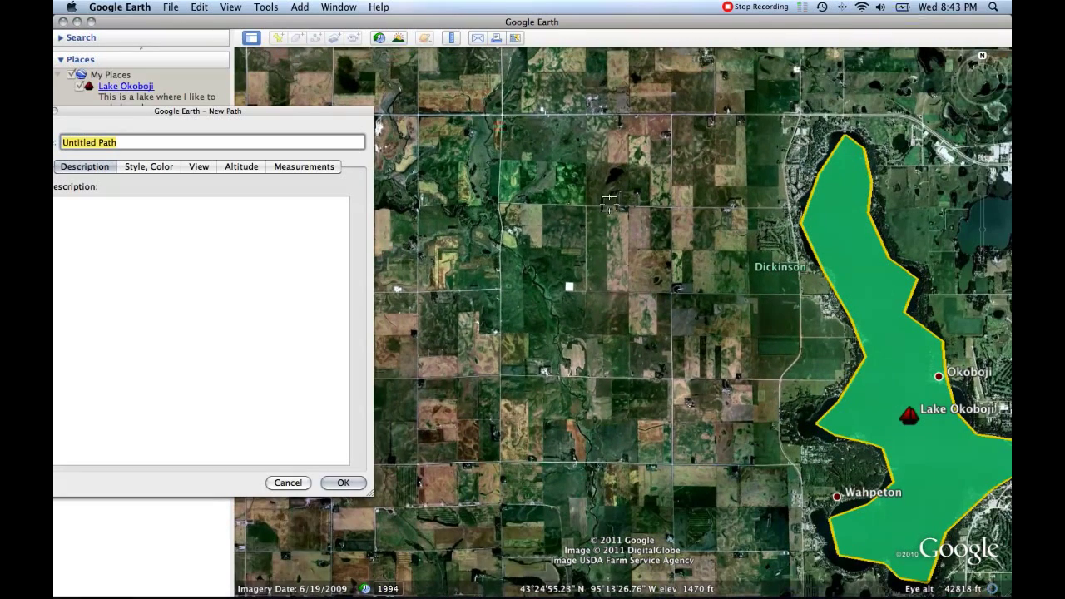
click(488, 98)
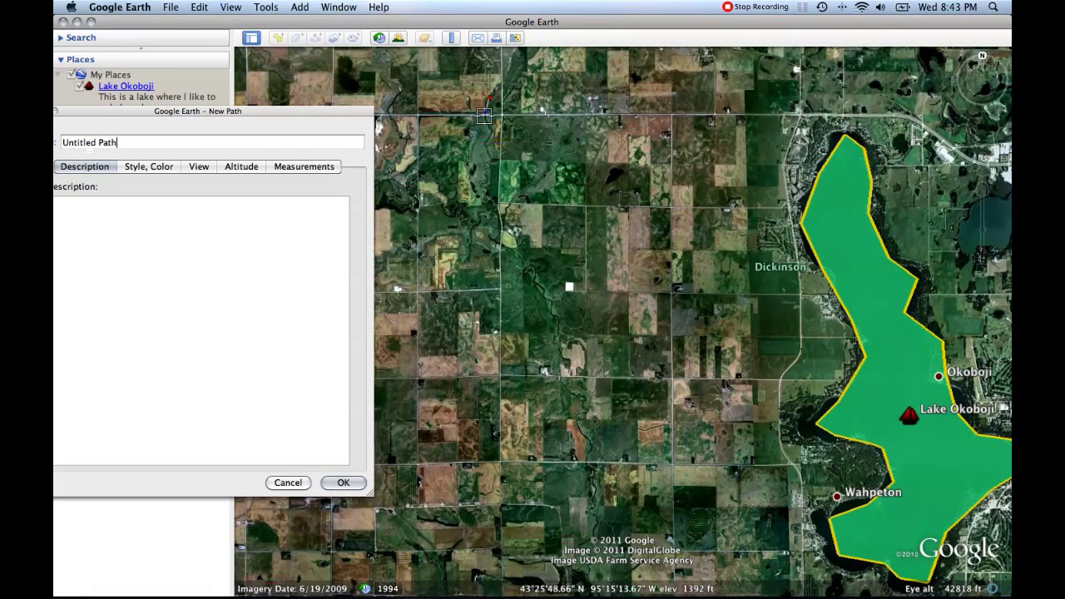
mouse_move(486, 113)
mouse_down()
mouse_move(489, 223)
mouse_move(494, 214)
mouse_move(498, 243)
mouse_move(542, 290)
mouse_move(560, 376)
mouse_move(586, 407)
mouse_move(594, 533)
mouse_up()
- Add a point along the stream's northern stretch and shift the view south toward Milford
click(485, 144)
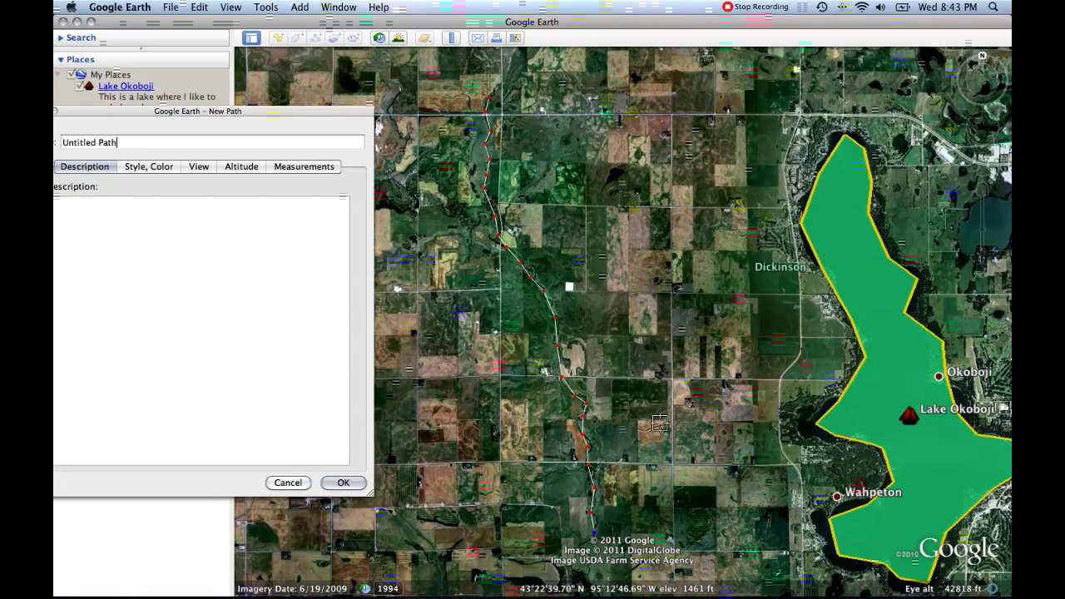
mouse_move(981, 143)
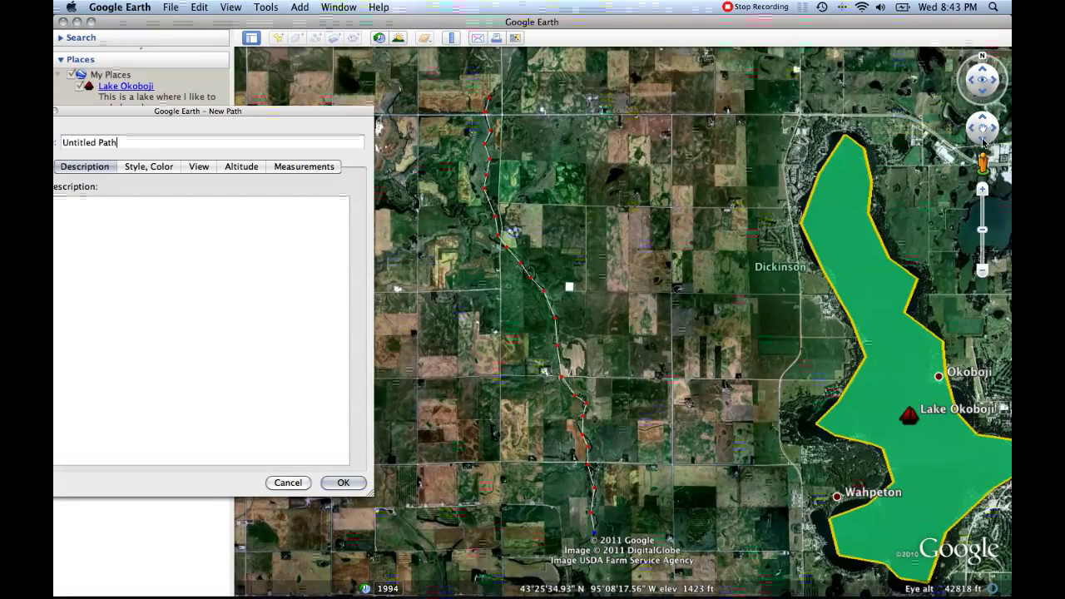
click(983, 140)
drag(984, 140, 984, 139)
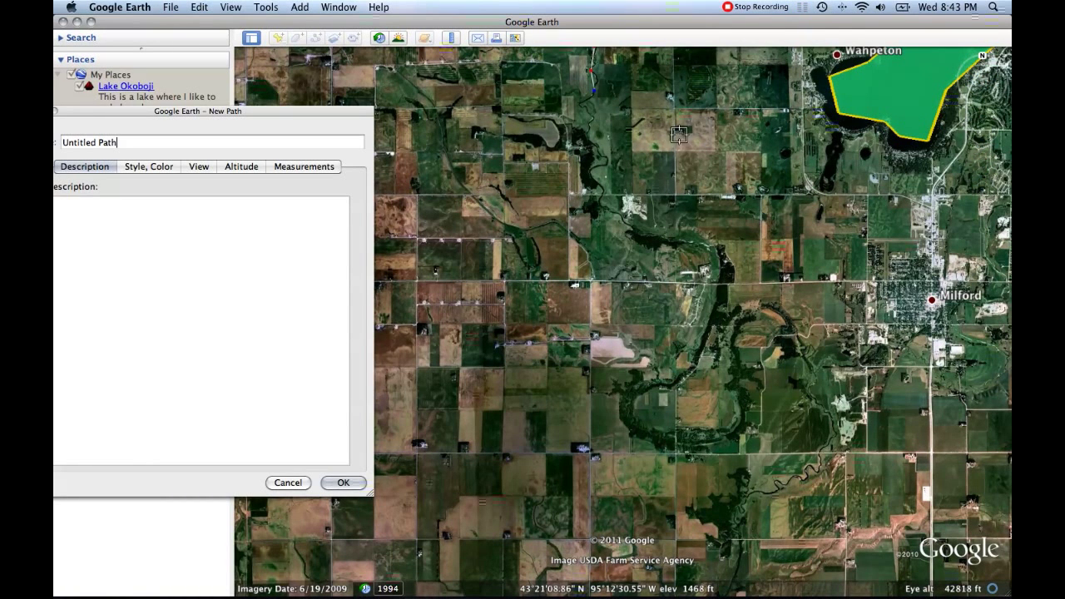
- Trace the stream south and around its eastward bend with path points
click(580, 106)
click(589, 117)
click(588, 130)
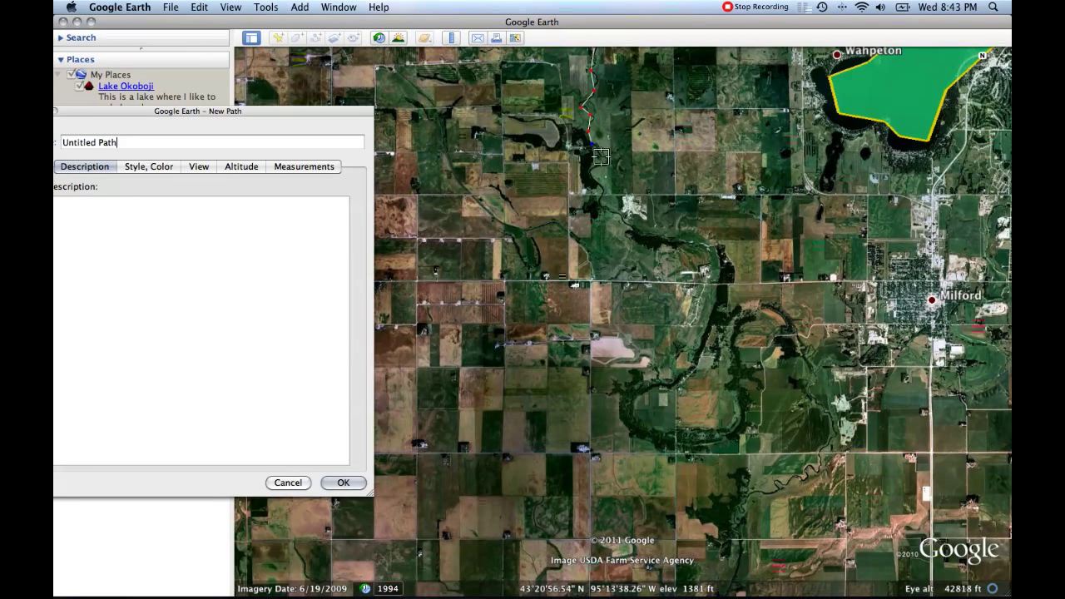
click(606, 162)
click(592, 174)
click(598, 185)
click(603, 200)
click(626, 222)
click(637, 235)
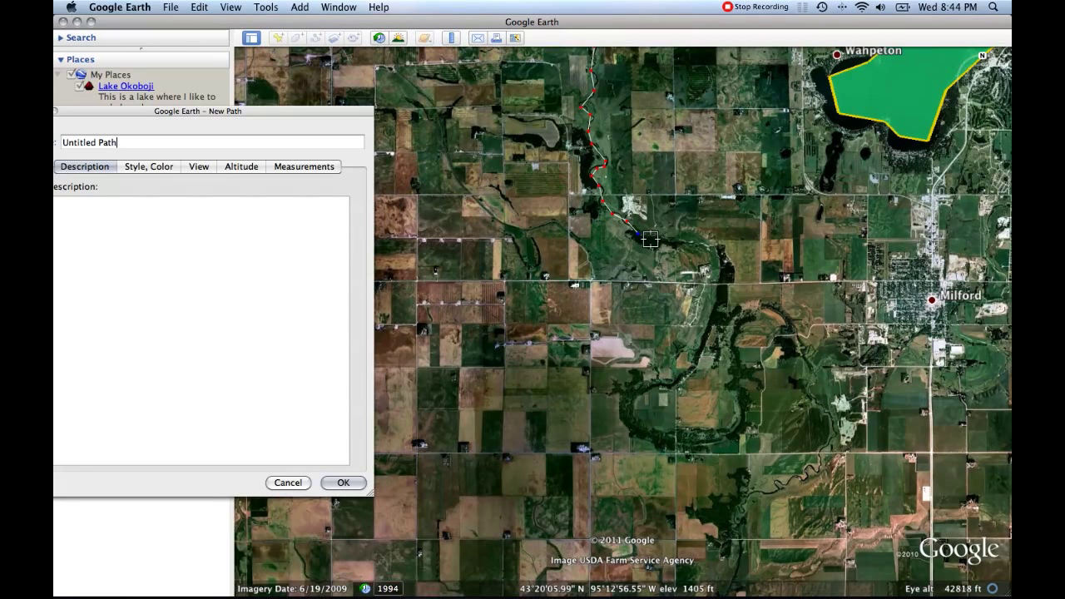
click(687, 243)
click(718, 247)
click(724, 268)
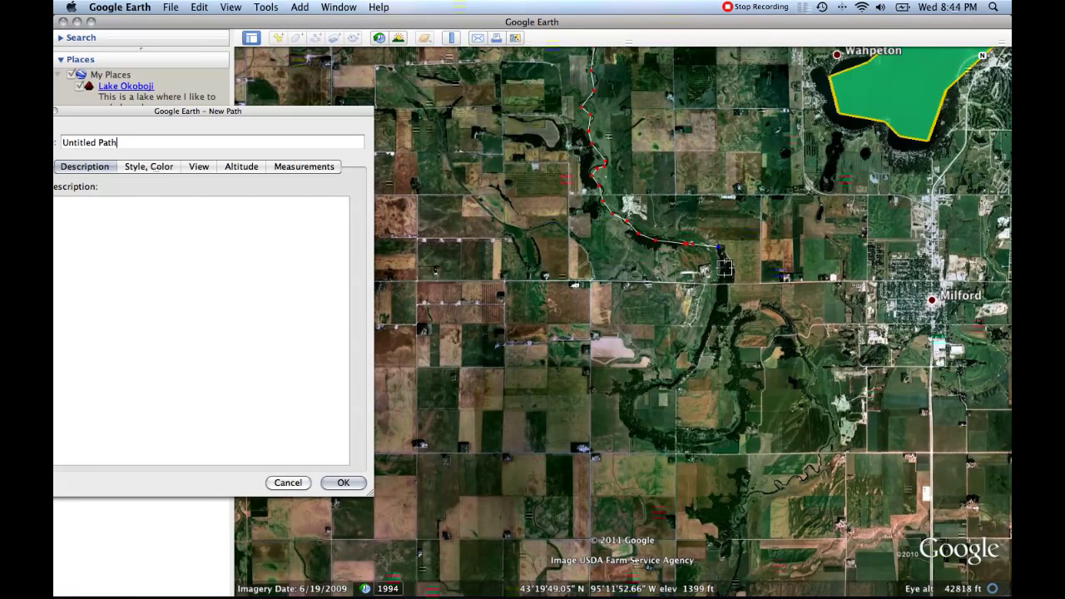
click(718, 302)
click(706, 345)
click(686, 382)
- Add points around the stream's first loop and back north to the top of the bend
click(660, 385)
click(635, 397)
click(631, 412)
click(650, 432)
click(676, 439)
click(718, 439)
click(741, 427)
click(742, 405)
click(736, 387)
click(734, 370)
click(733, 344)
click(748, 315)
- Trace the second loop south-east to the stream's southwestern end and move the path dialog aside
click(793, 333)
click(803, 353)
click(811, 369)
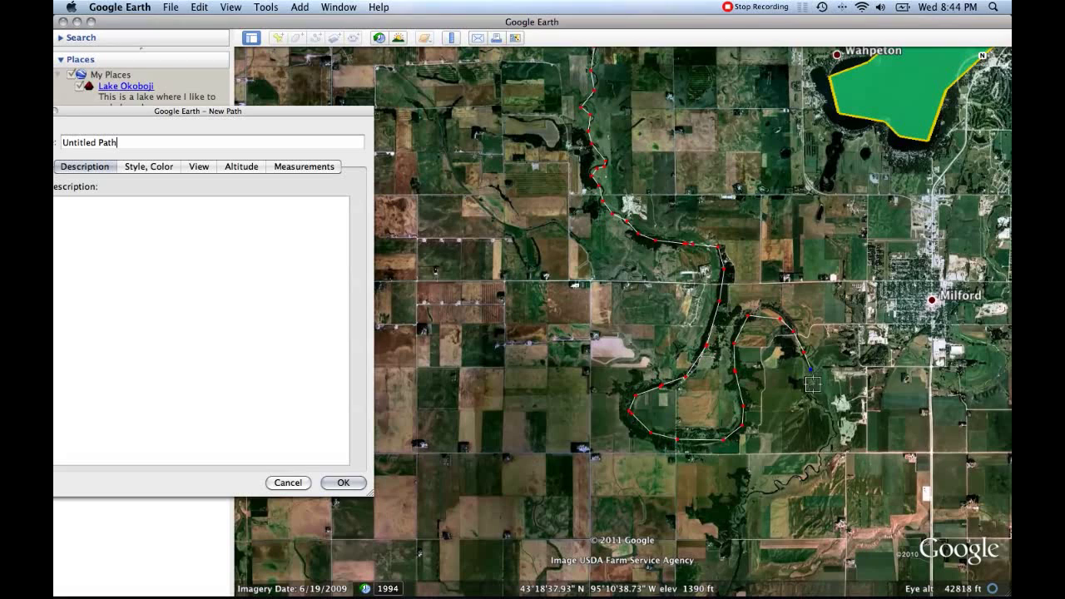
click(827, 422)
click(826, 446)
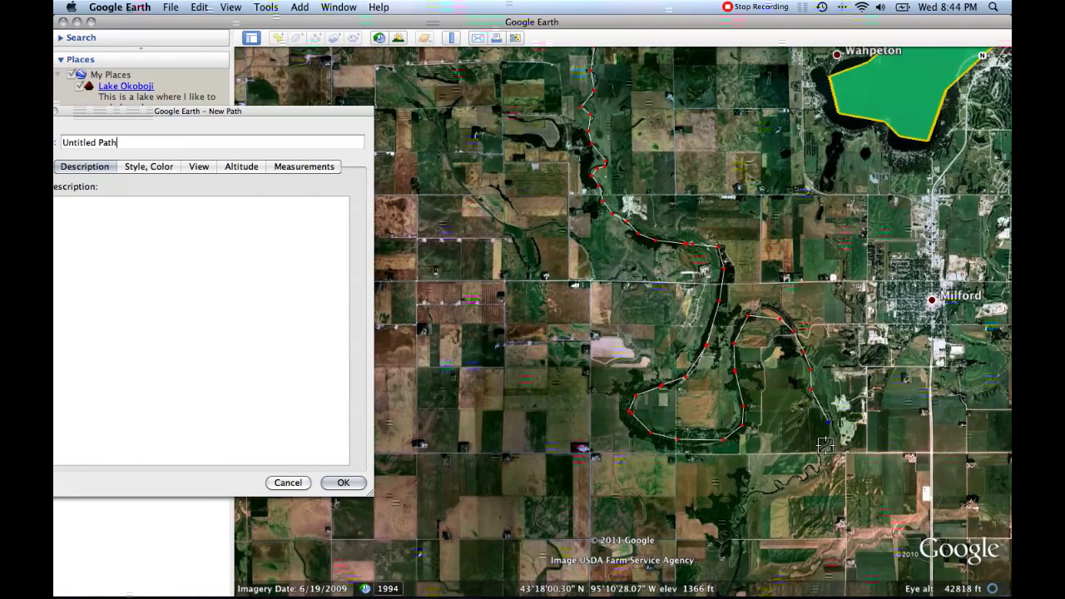
click(807, 473)
click(797, 479)
click(786, 481)
click(775, 485)
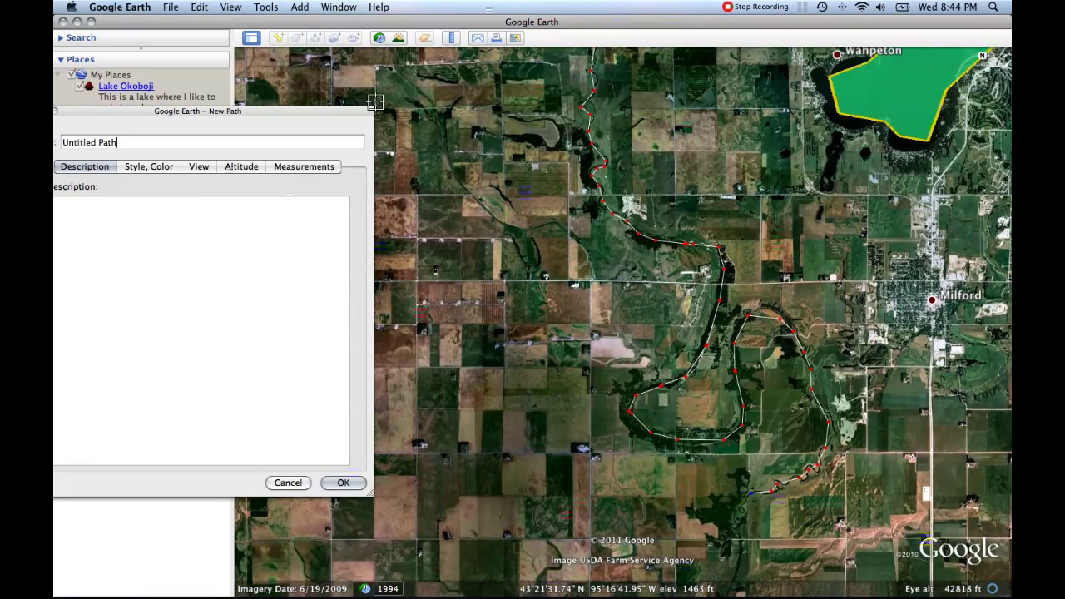
drag(305, 112, 488, 121)
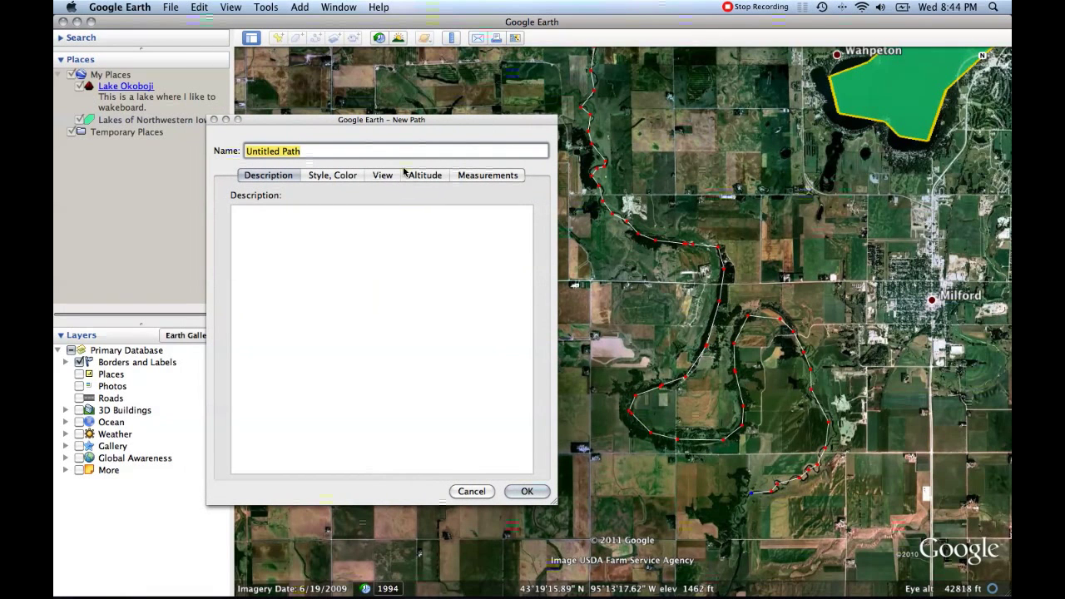
- Name the path 'Stream (No Okoboji)' with a description noting it runs west of Okoboji without feeding it
text(N)
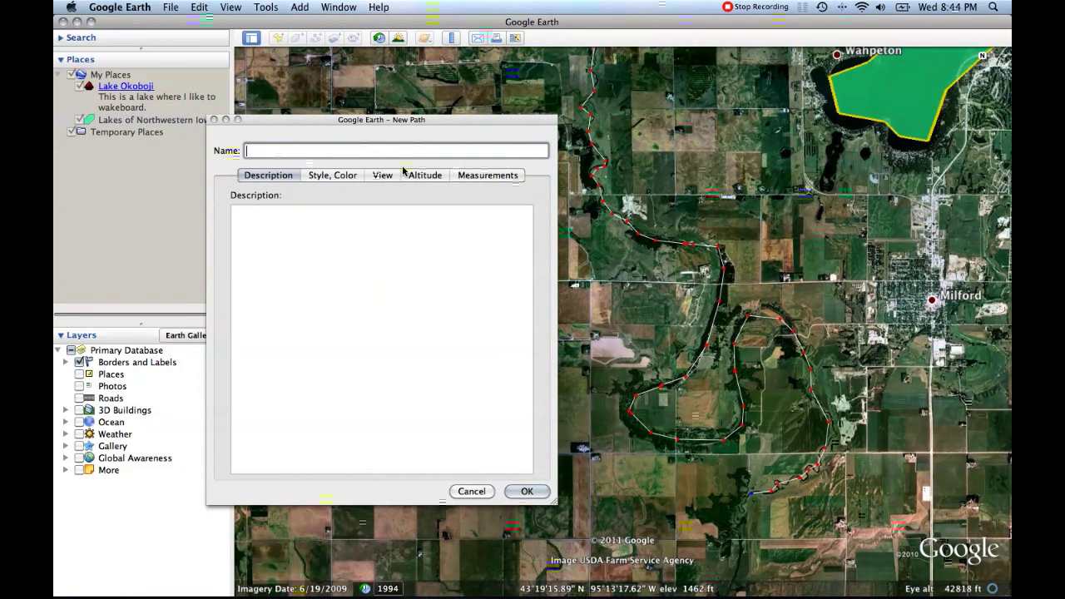
key(BackSpace)
text(Stream)
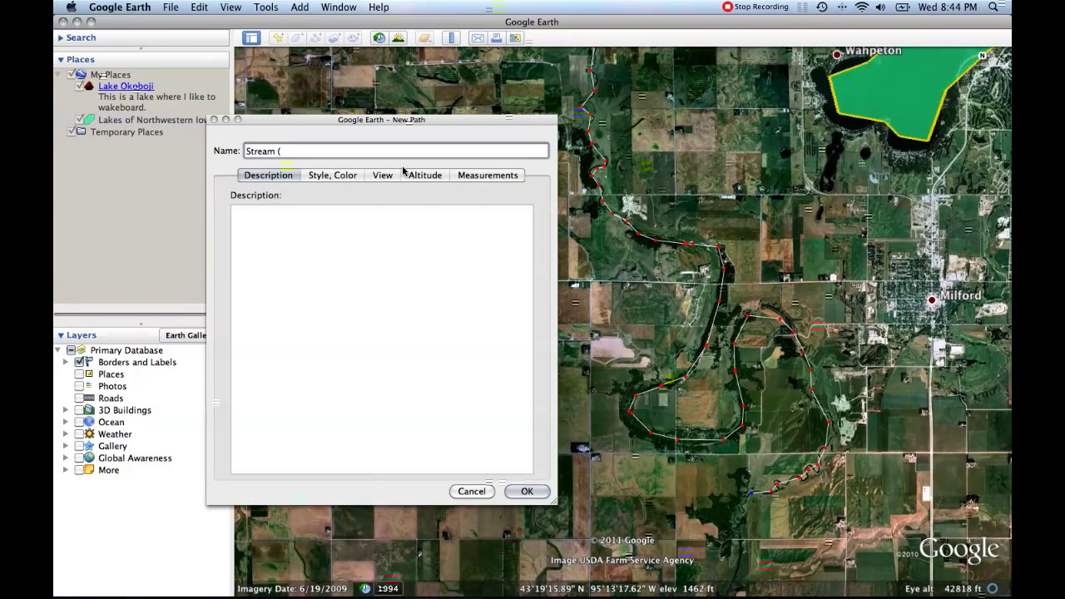
text( (No Okoboji)
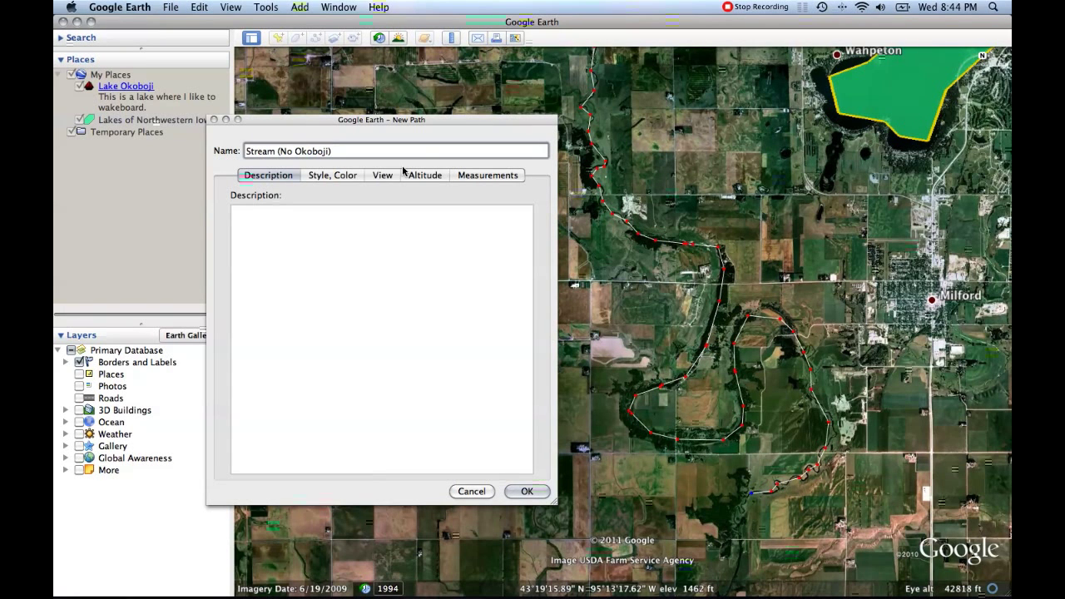
key(Tab)
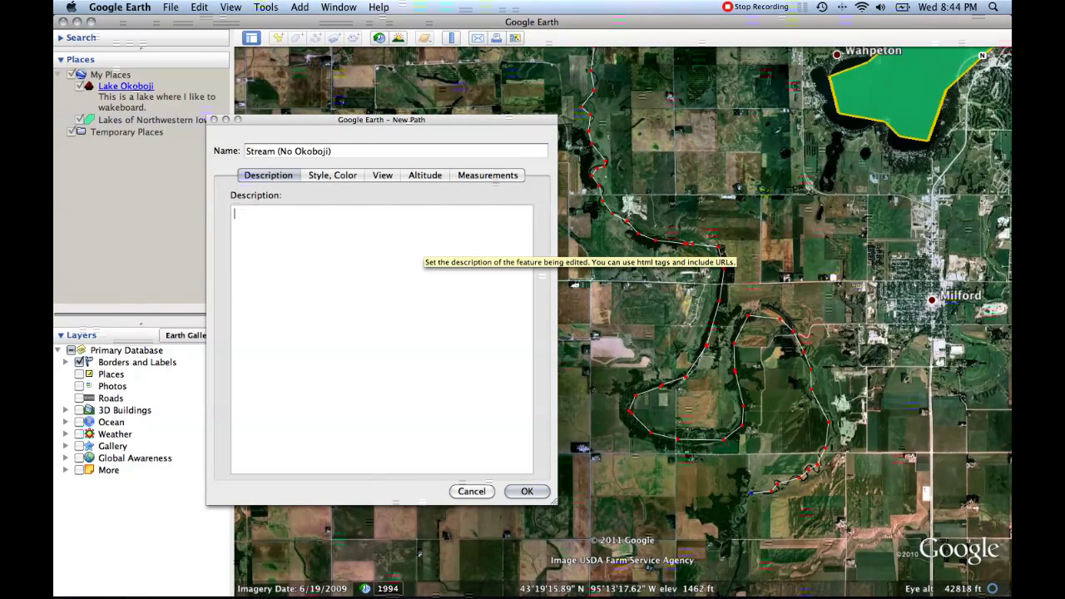
text(A stream that runs)
key(BackSpace)
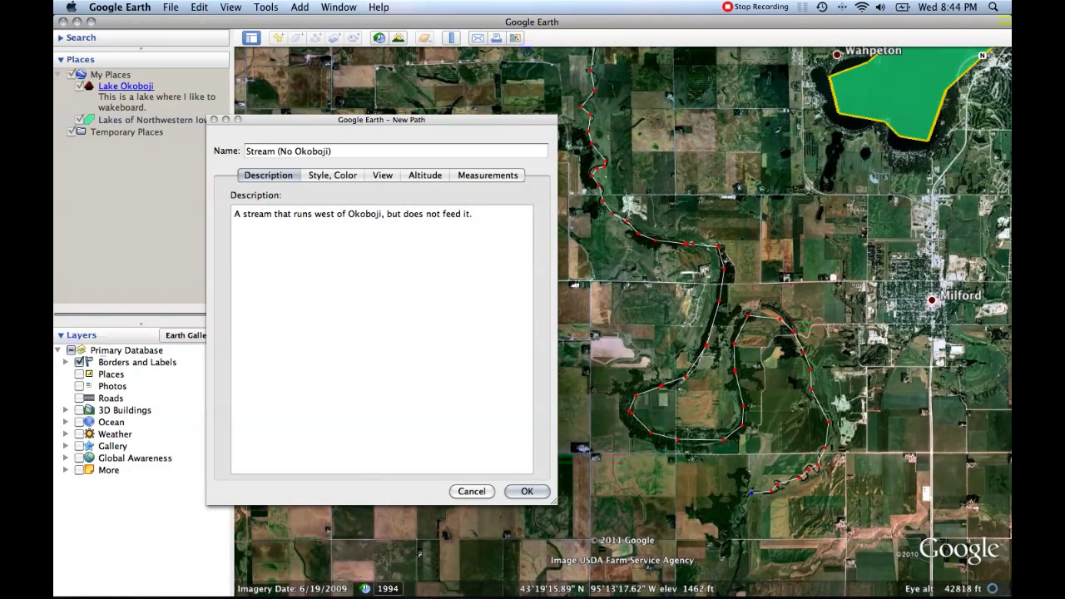
click(322, 176)
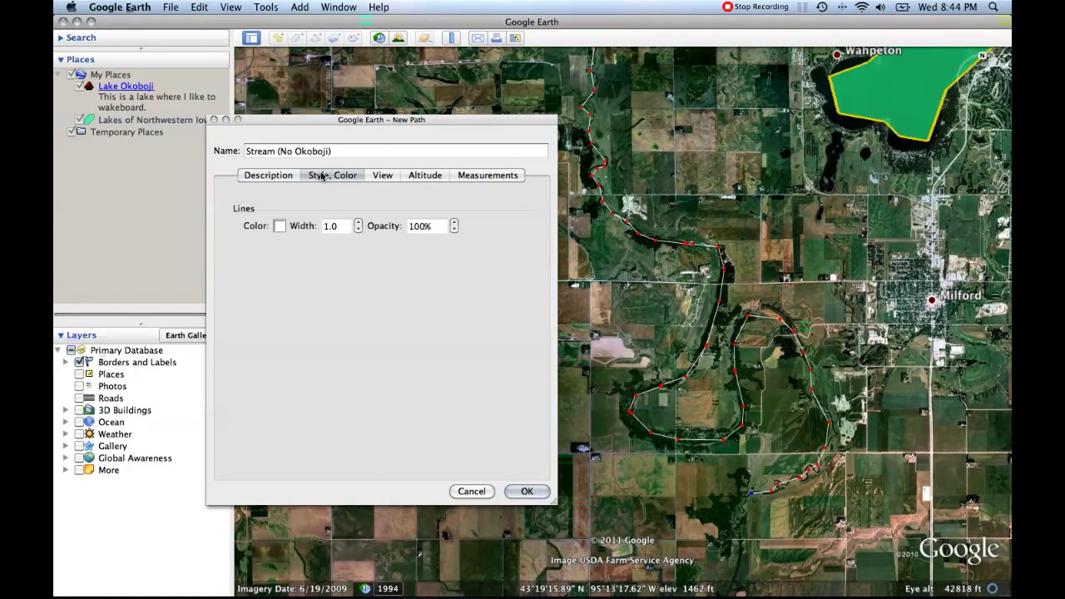
- Make the stream path a blue line of width 3.0 and save it
drag(401, 121, 360, 123)
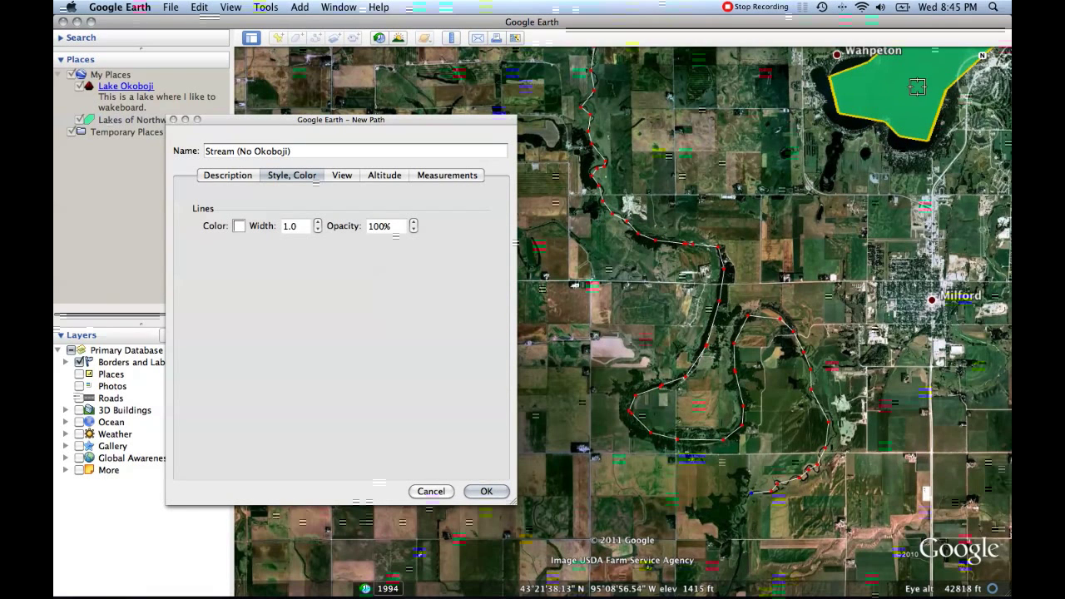
click(239, 226)
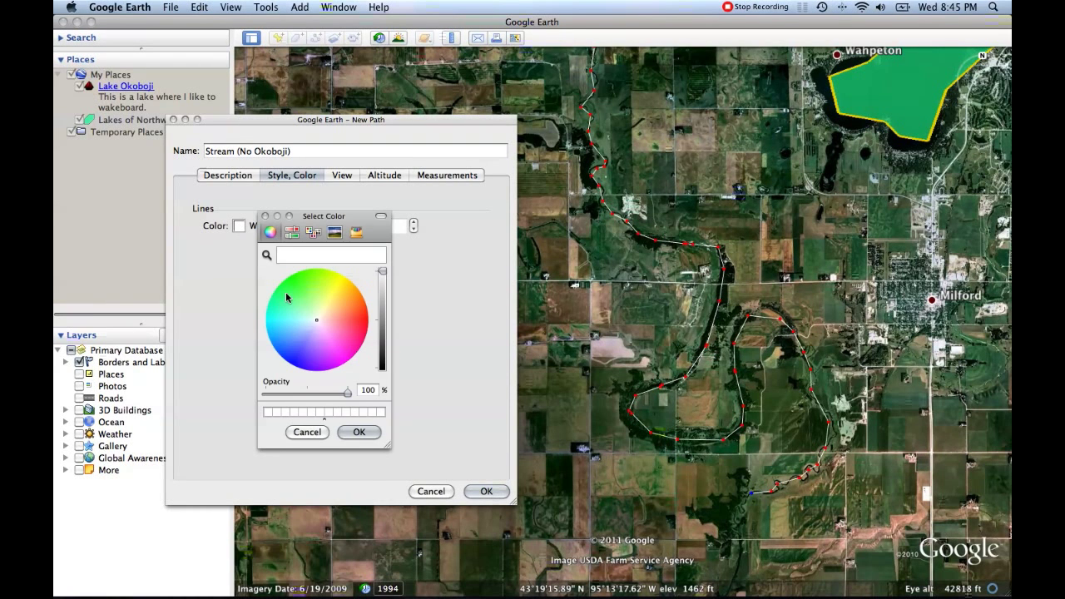
click(293, 360)
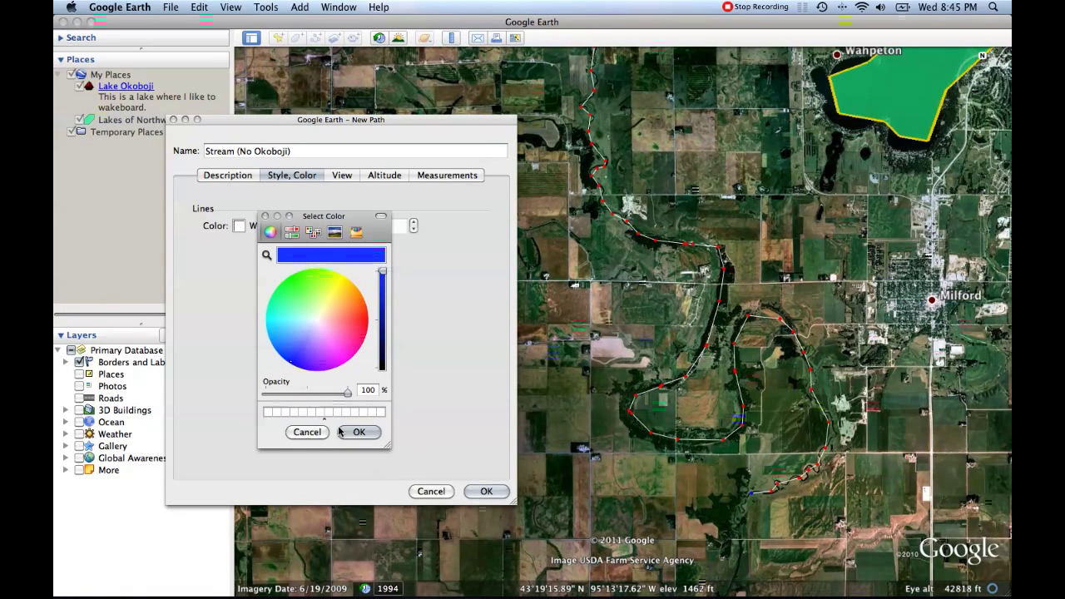
click(350, 433)
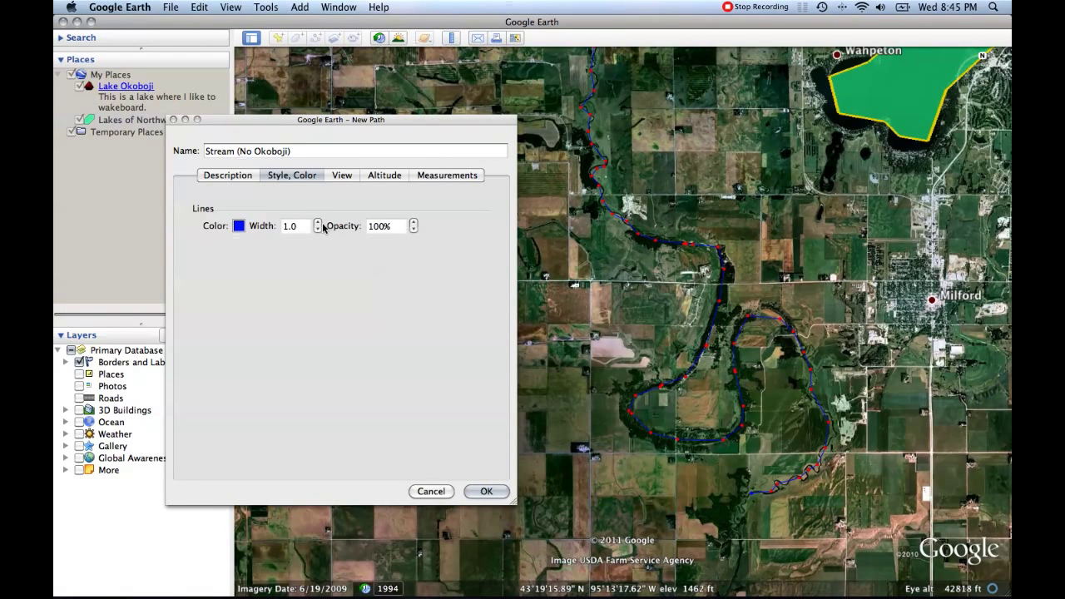
click(295, 225)
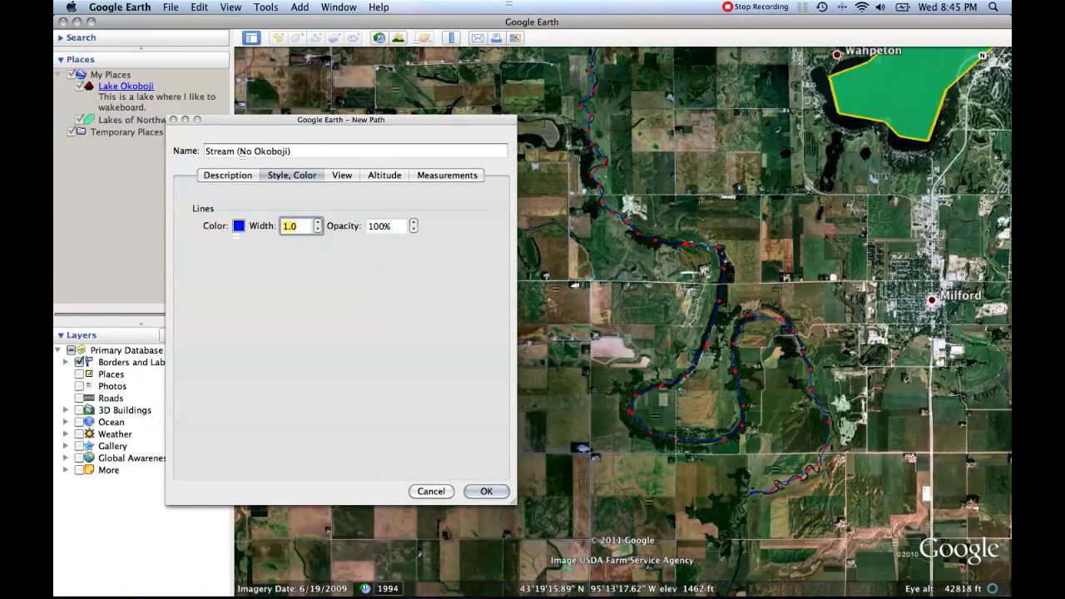
text(3)
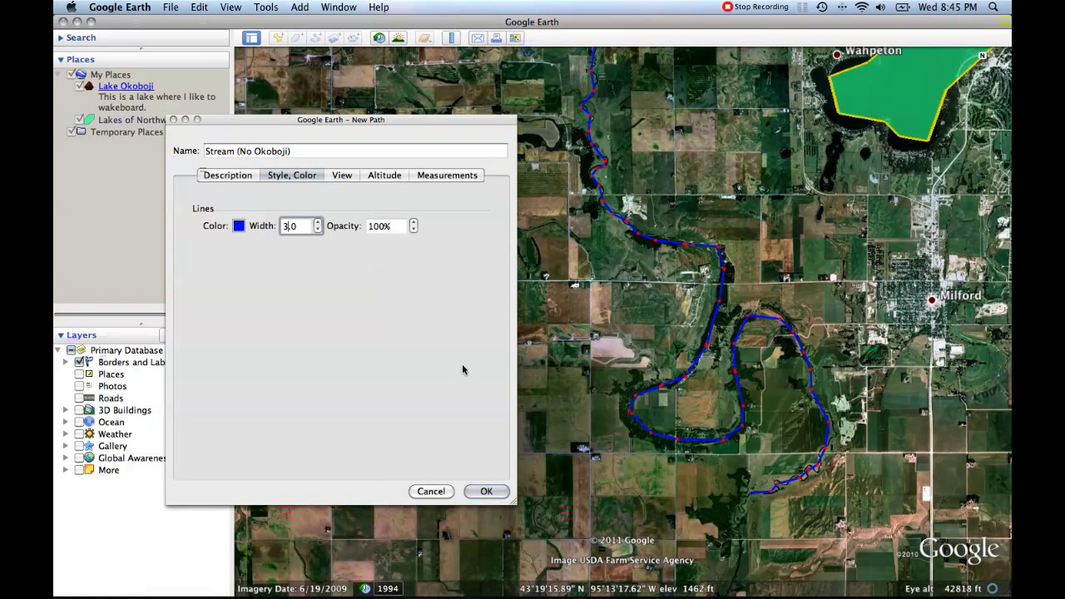
click(484, 491)
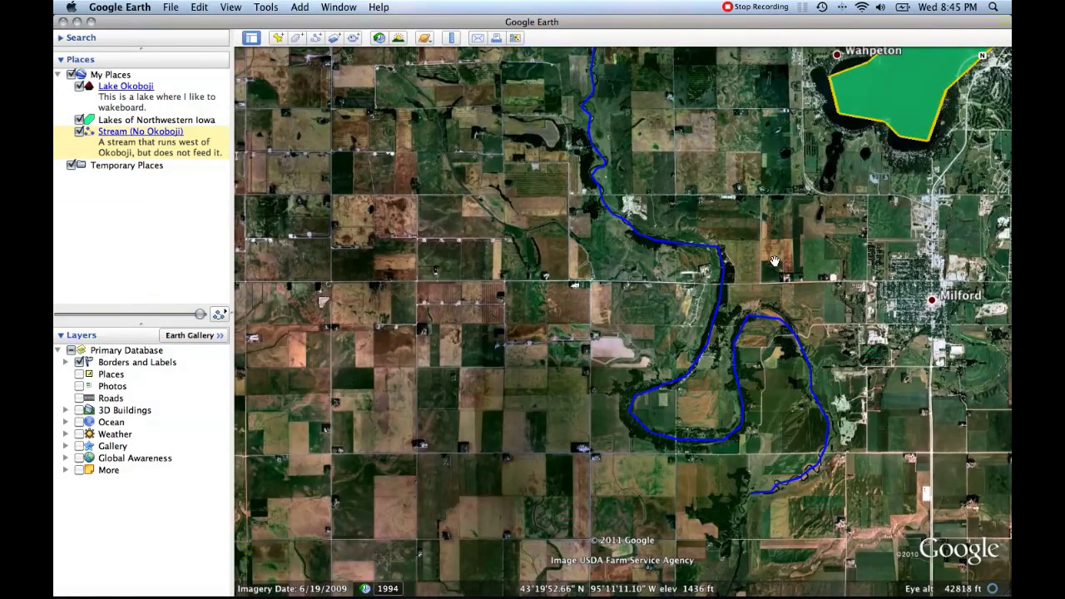
- Zoom out and move the view north toward Spirit Lake
scroll(776, 258, down, 3)
scroll(776, 247, down, 3)
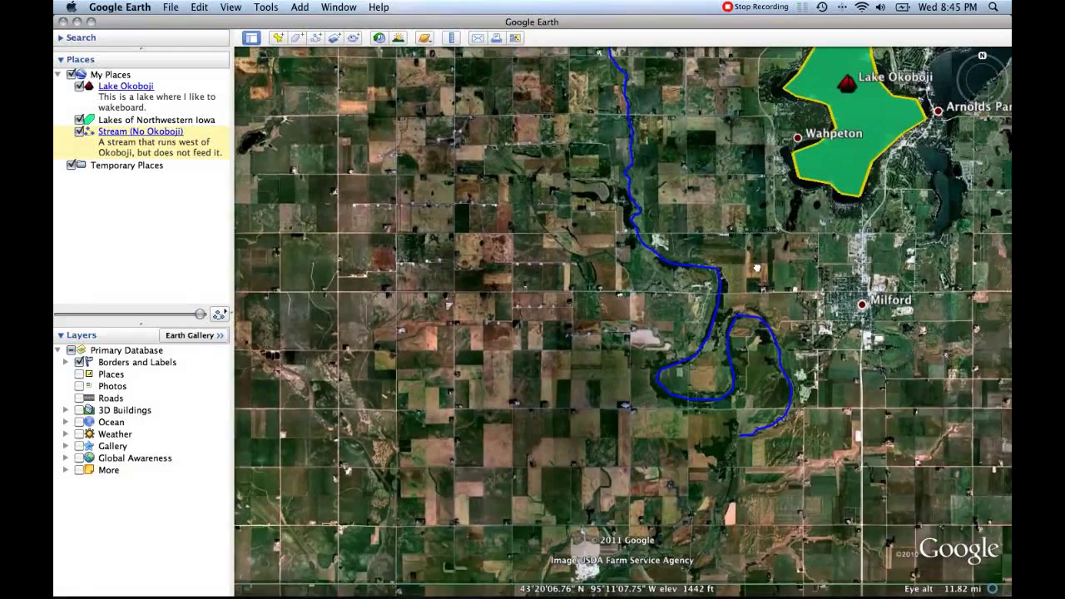
key(Up)
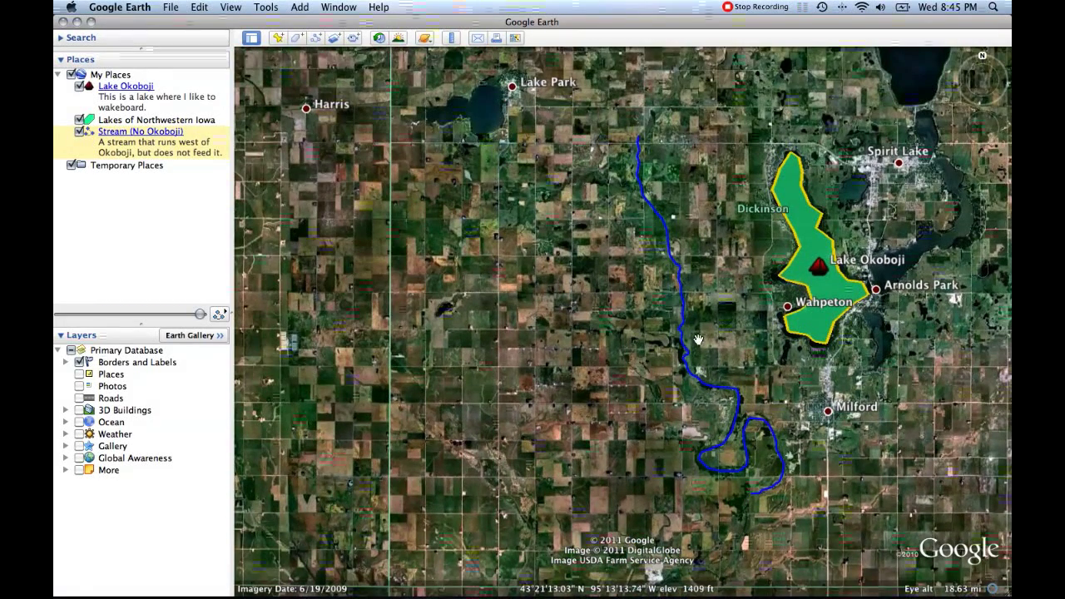
- Pan, tilt and zoom in to a close oblique view of the blue stream near Milford
drag(700, 341, 664, 283)
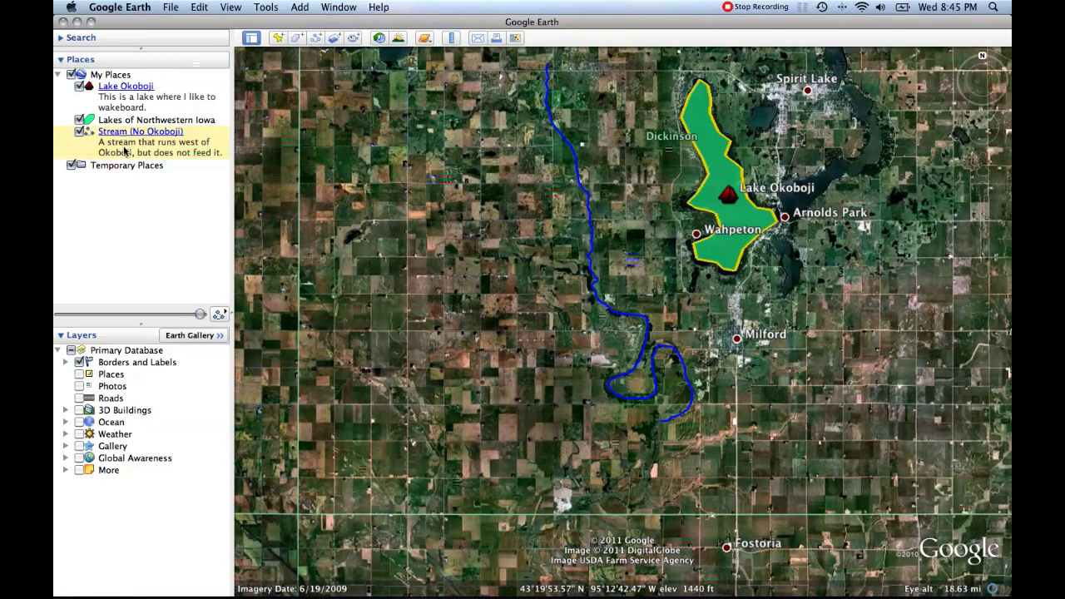
drag(518, 284, 541, 335)
scroll(541, 335, up, 3)
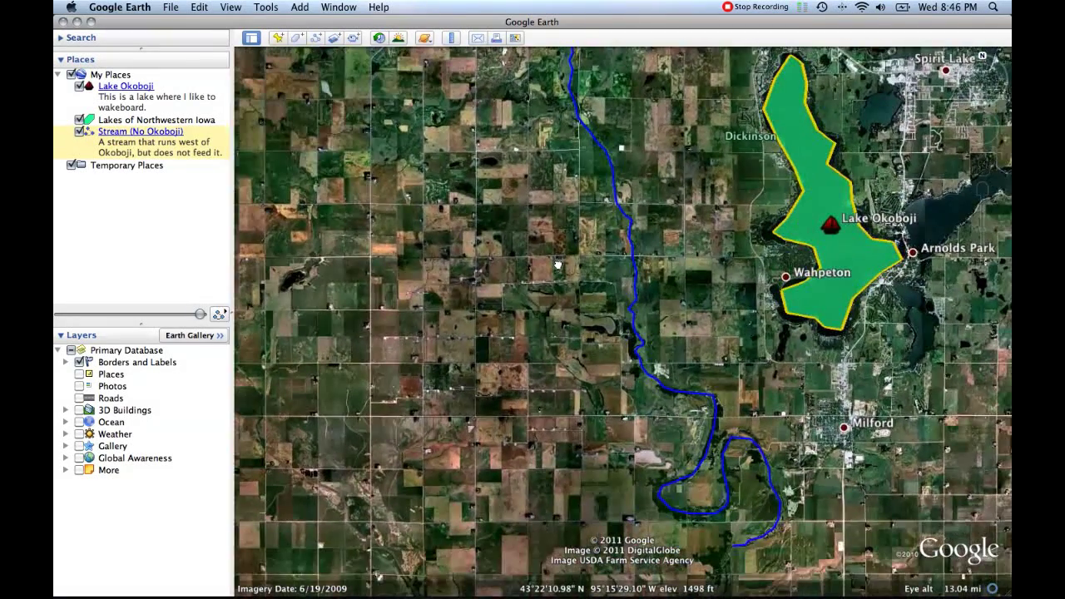
mouse_move(980, 75)
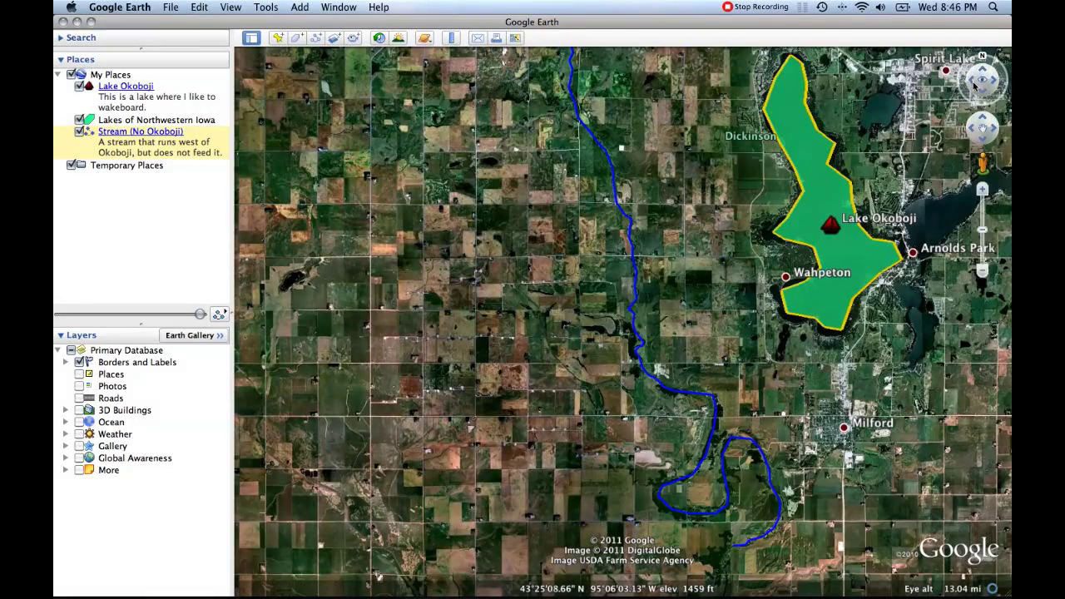
drag(980, 75, 974, 43)
drag(559, 437, 553, 225)
double_click(571, 294)
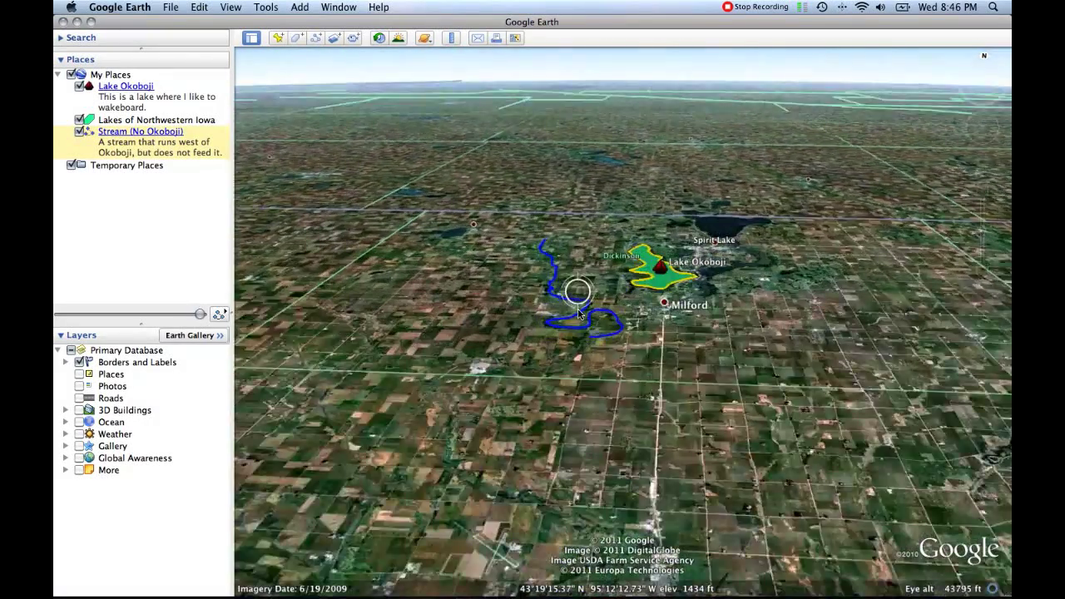
double_click(574, 322)
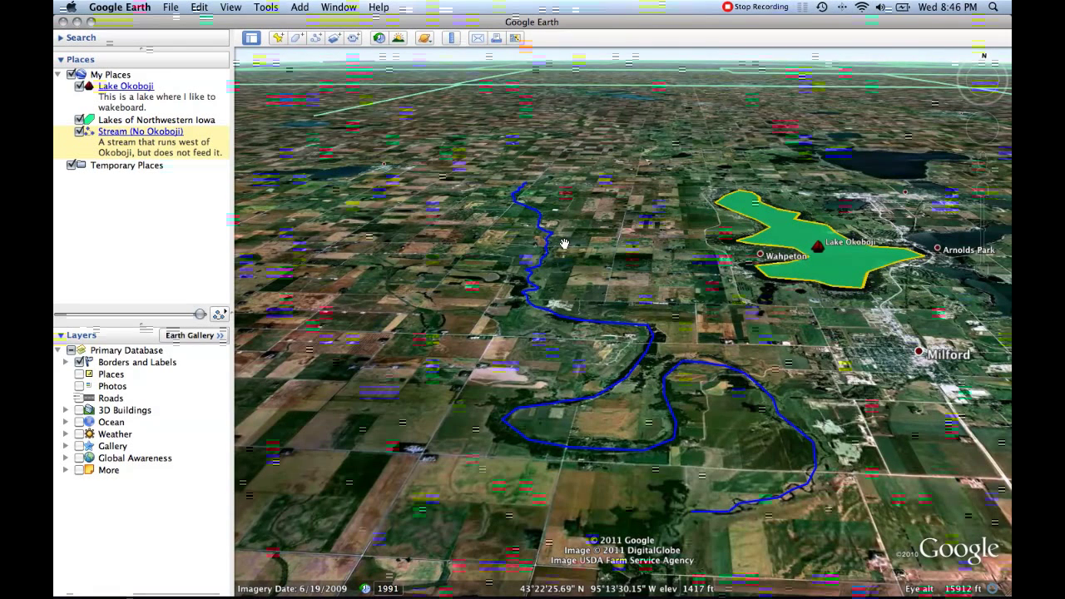
- Store the current tilted view as the stream path's Snapshot View
right_click(530, 281)
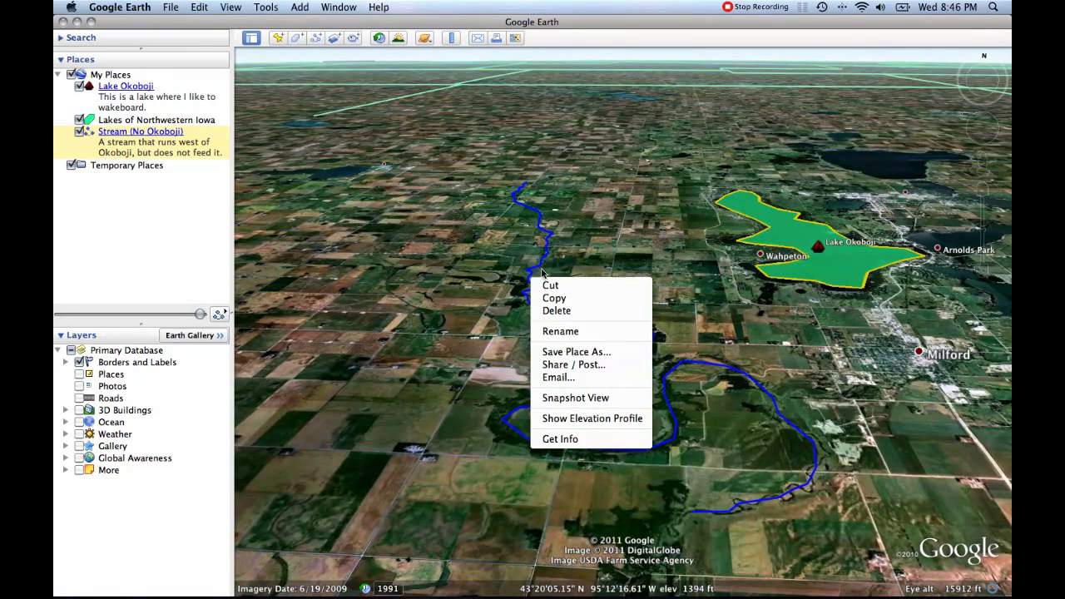
click(547, 253)
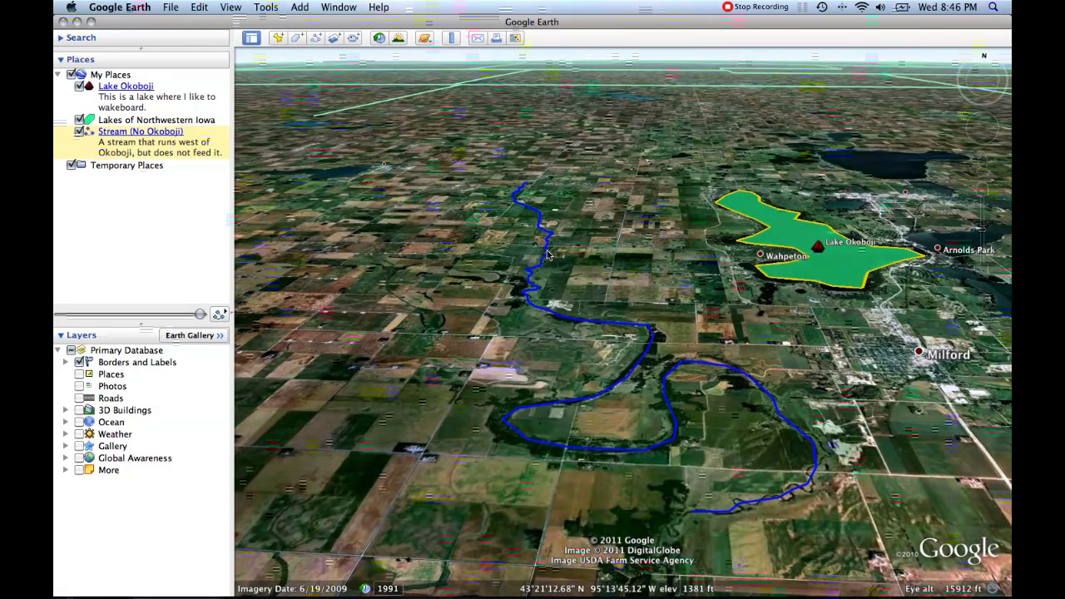
right_click(548, 253)
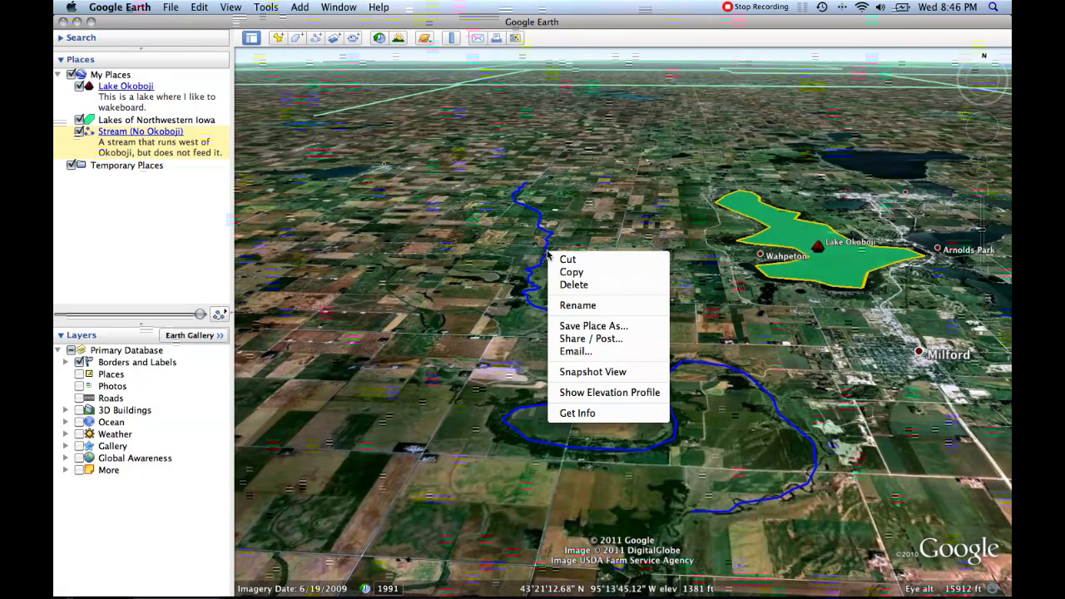
click(603, 376)
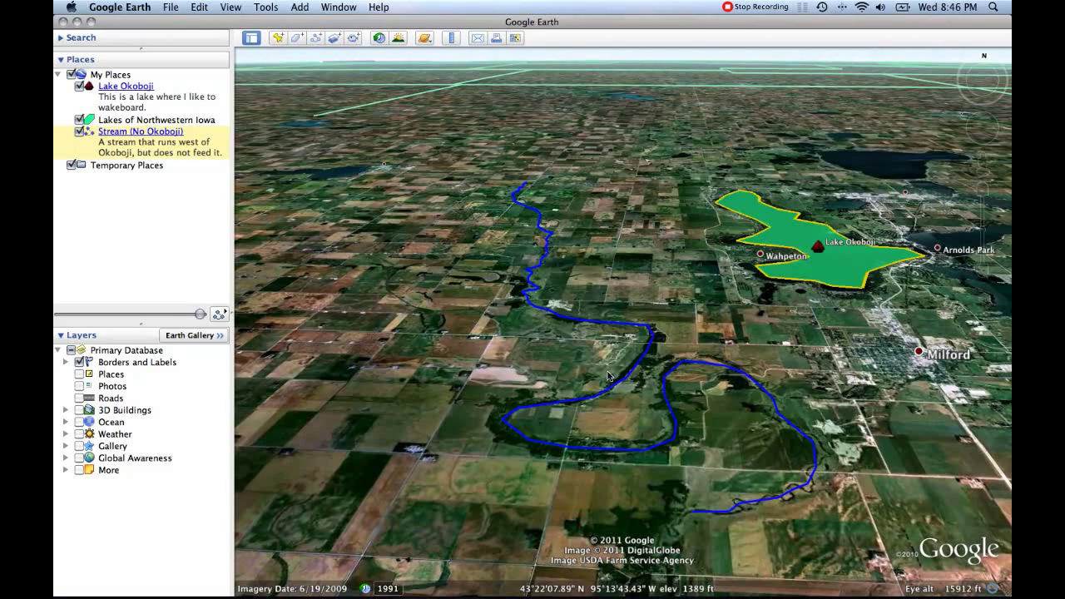
- Fly to Lakes of Northwestern Iowa, back to the stream's saved view, then pan to recentre it
double_click(164, 121)
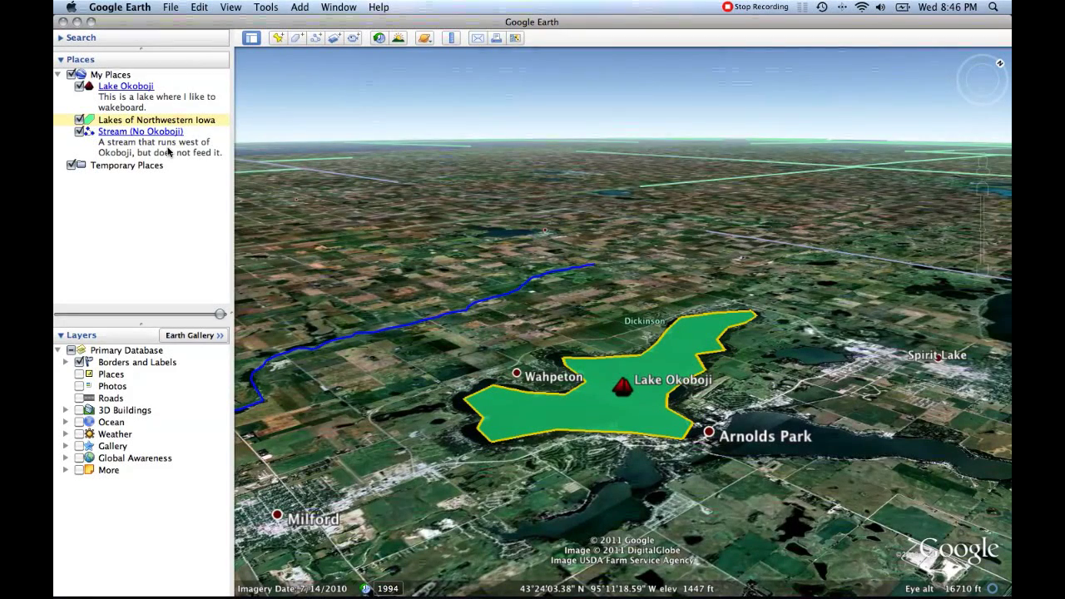
click(169, 151)
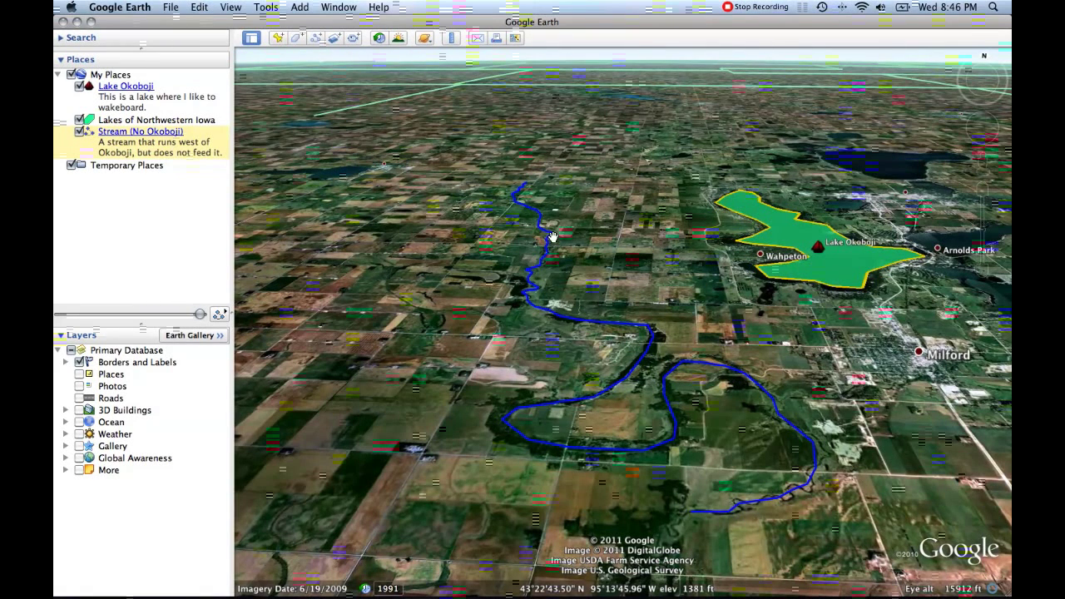
drag(657, 270, 583, 251)
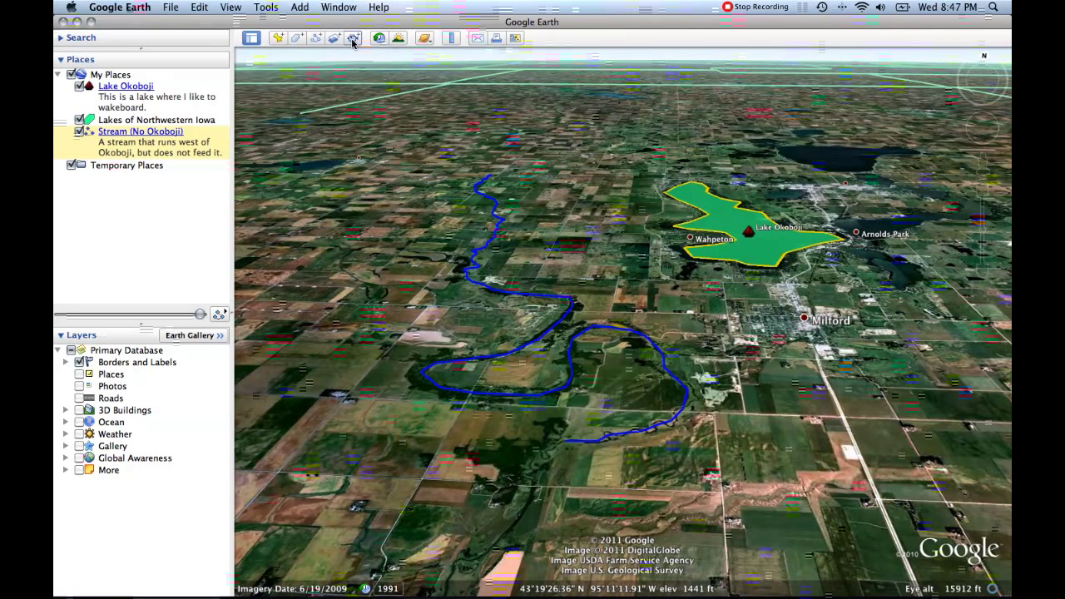
- Start recording a tour, then pan, rotate and reset the view to north-up
click(353, 39)
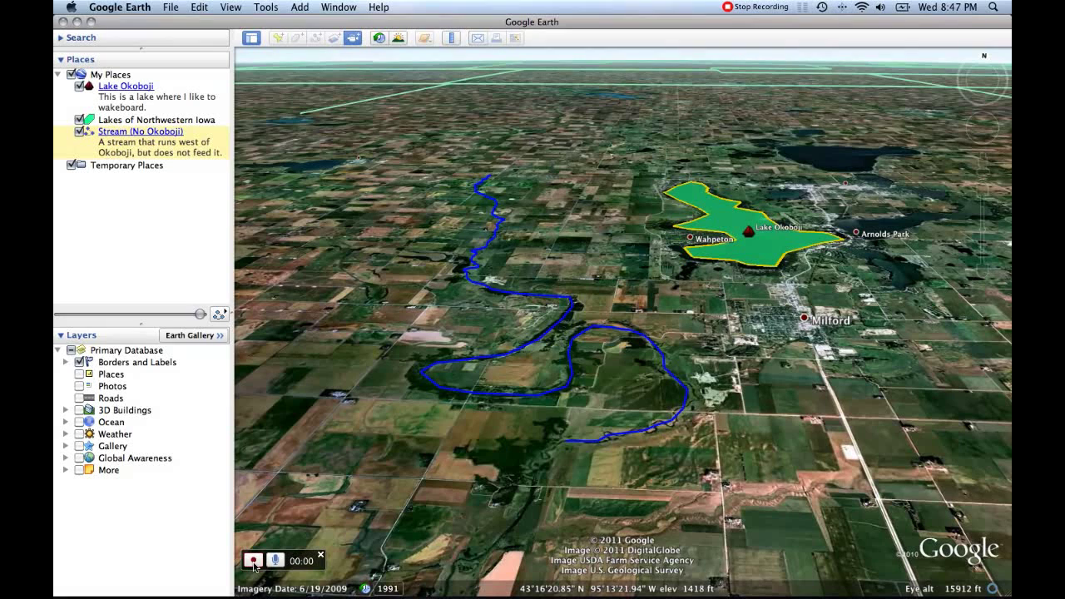
click(253, 561)
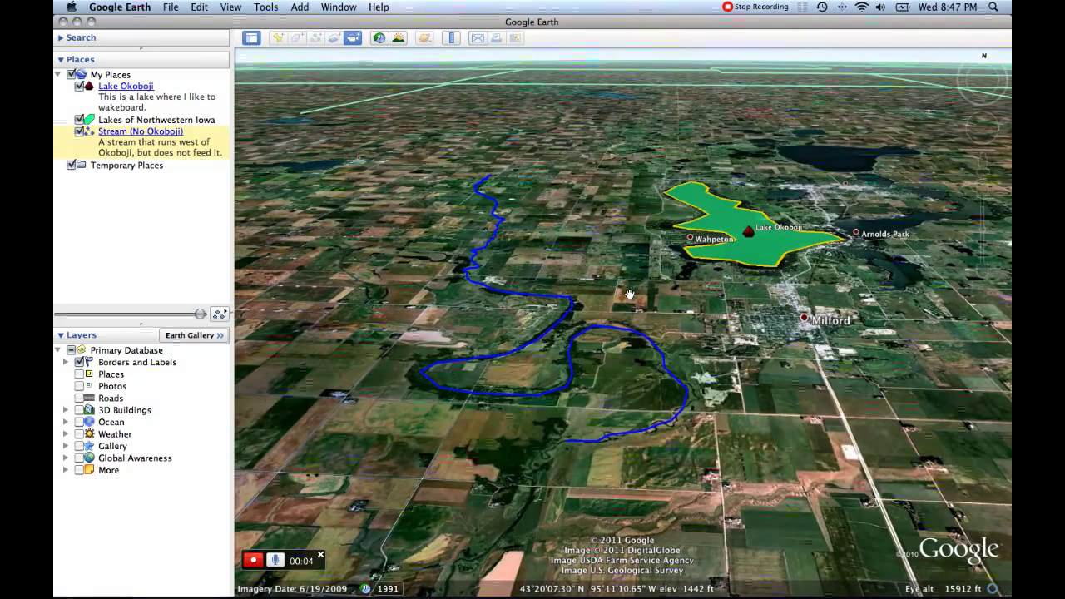
drag(616, 302, 619, 334)
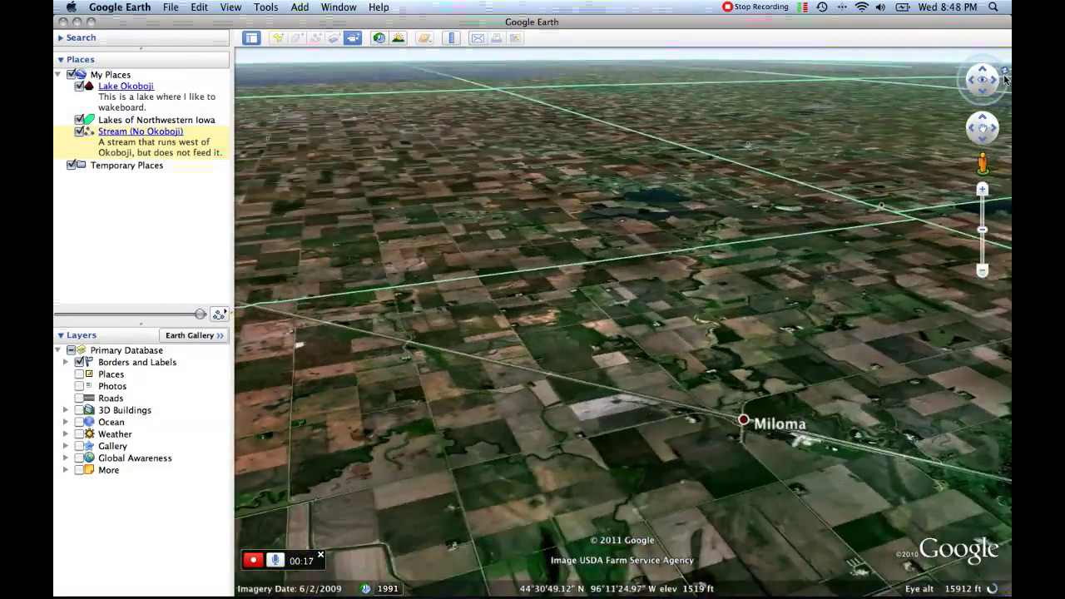
drag(1005, 79, 1004, 98)
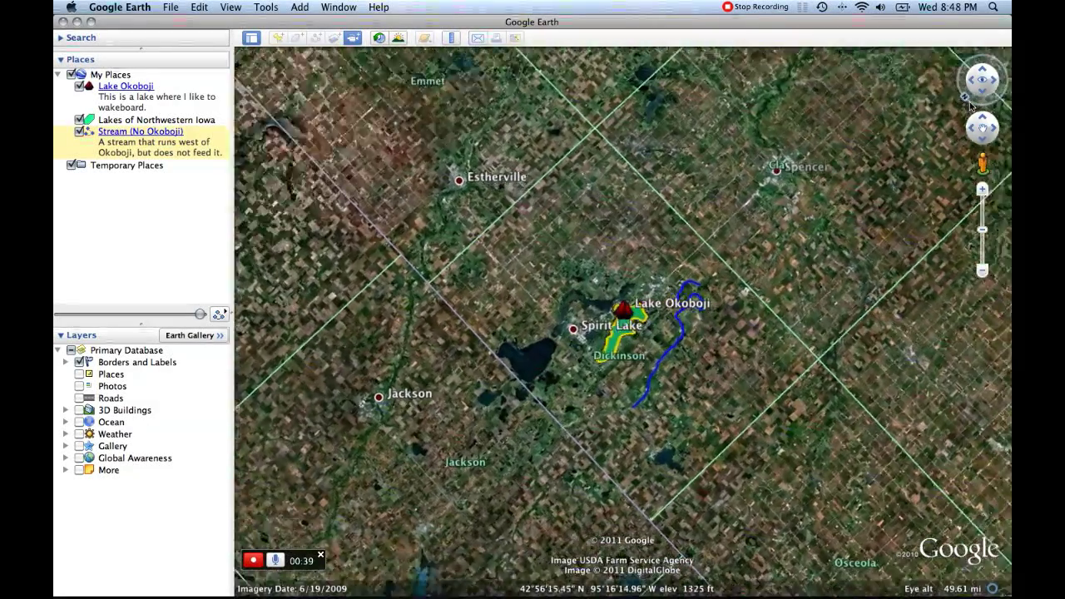
click(967, 97)
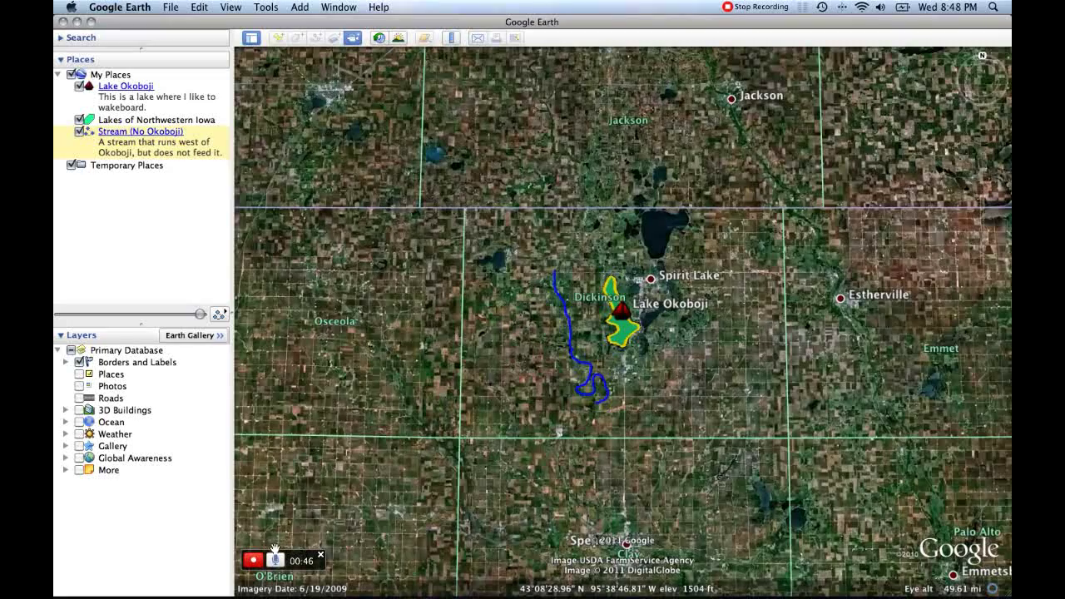
- Stop recording and let the 47-second tour play back to its end
click(254, 562)
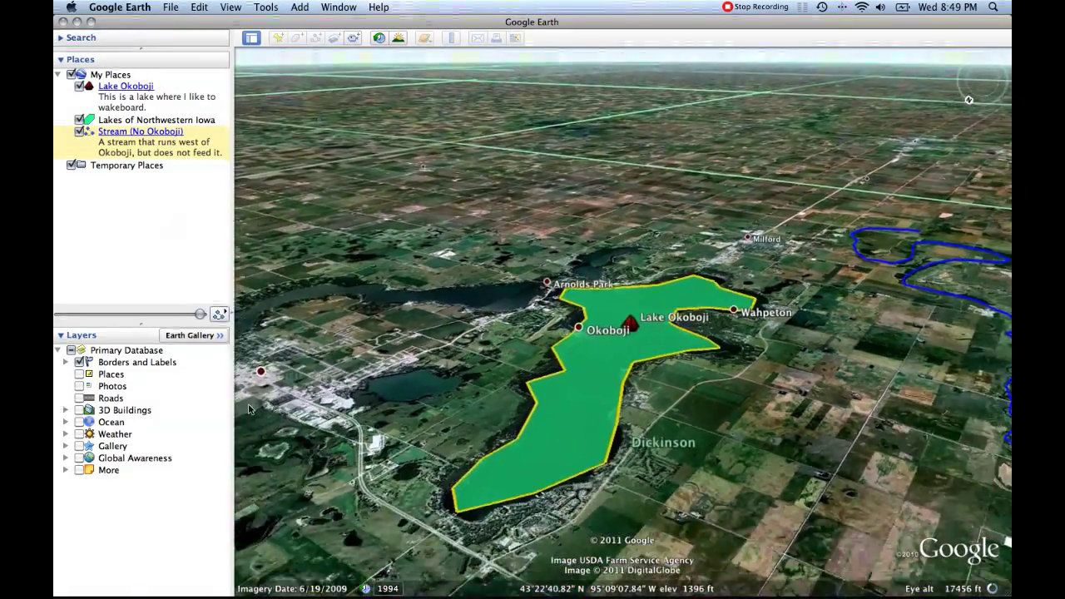
mouse_move(300, 523)
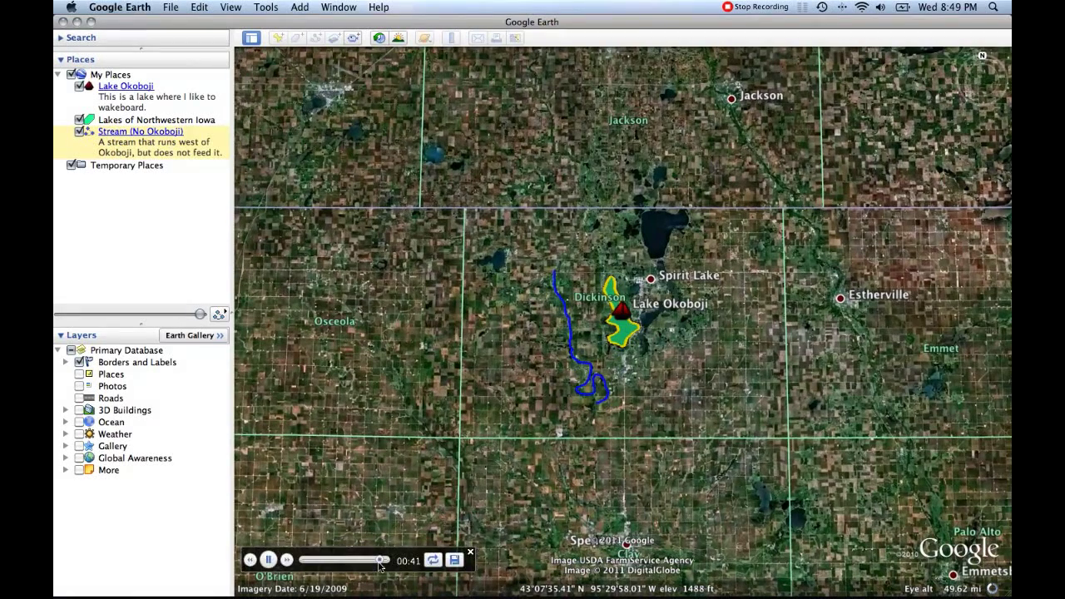
mouse_move(385, 562)
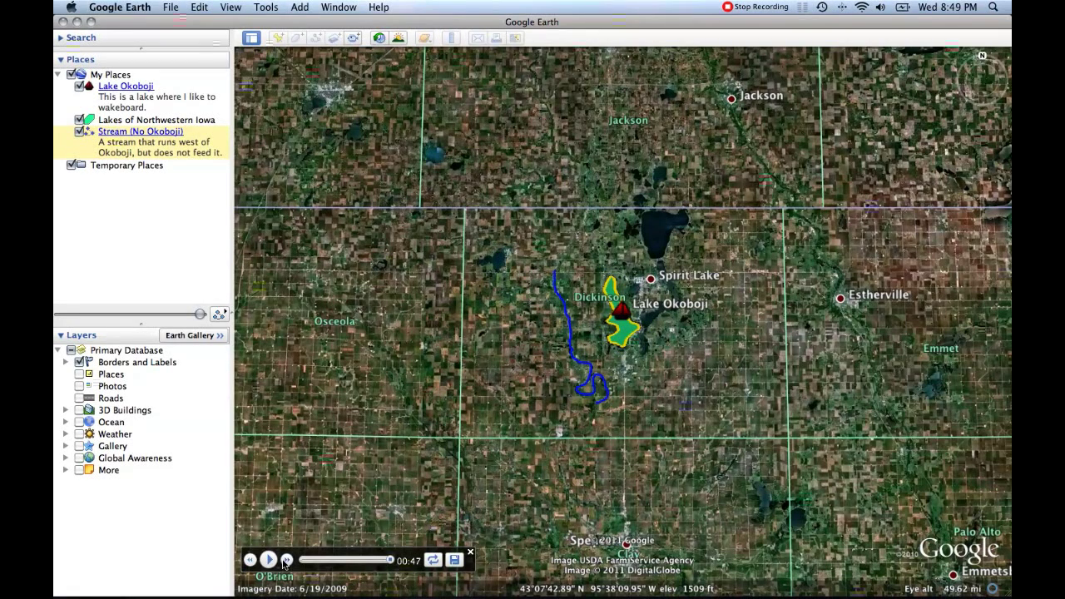
- Save the recorded tour to My Places as 'Travel across MN border and Back' with the description 'Random tour created for the purposed of education'
click(454, 561)
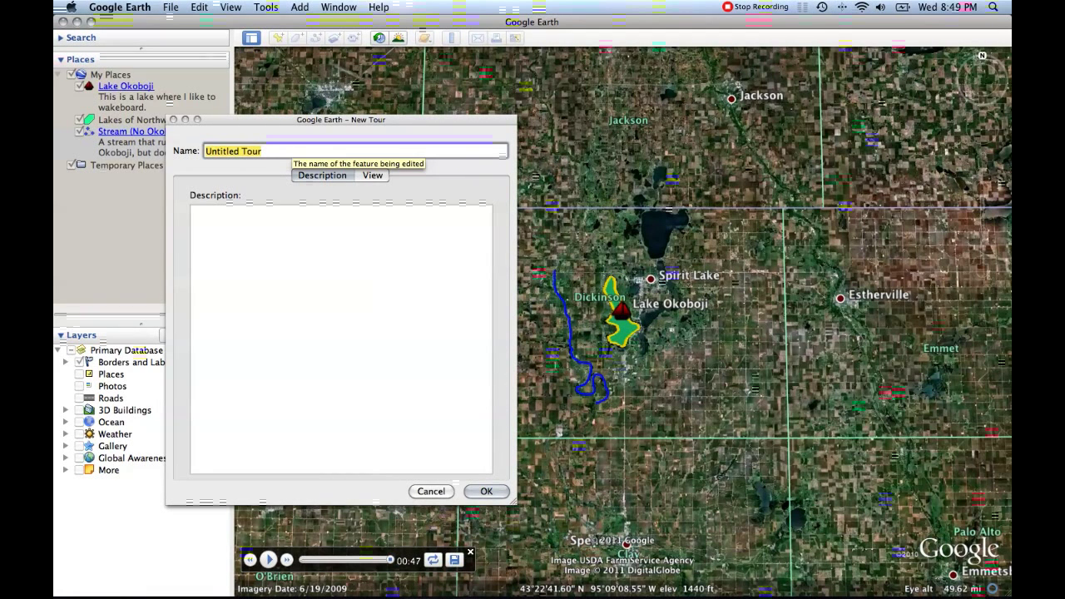
text(Travel a)
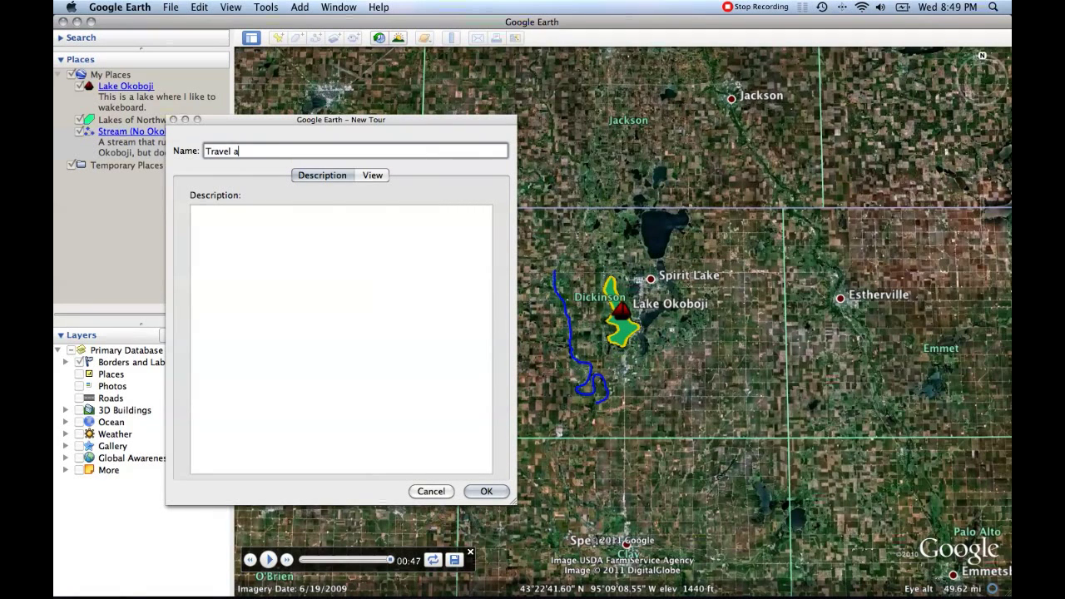
text(cross MN )
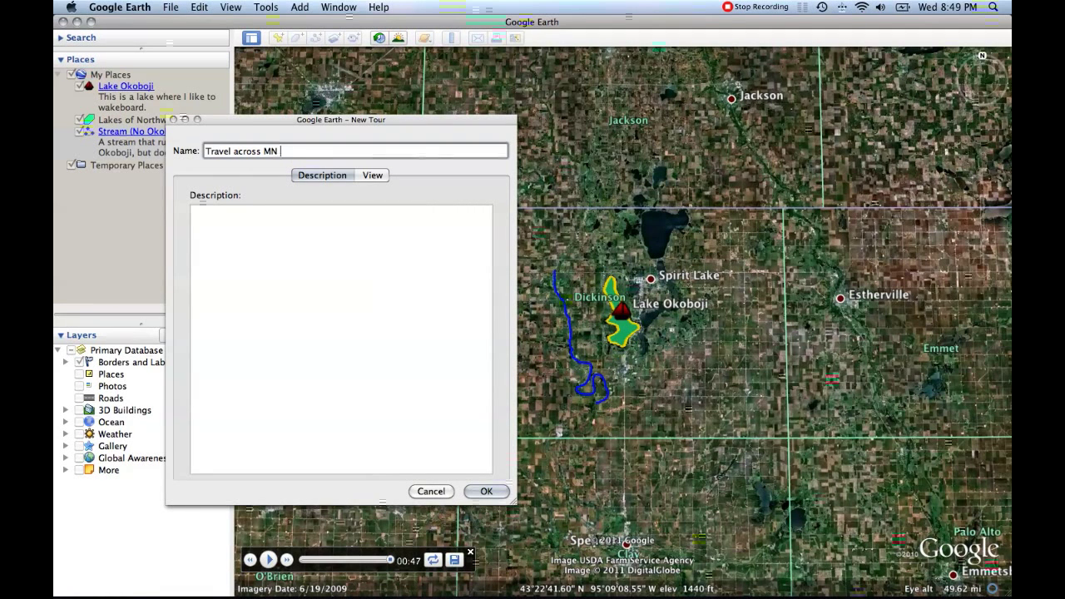
text(border and Back)
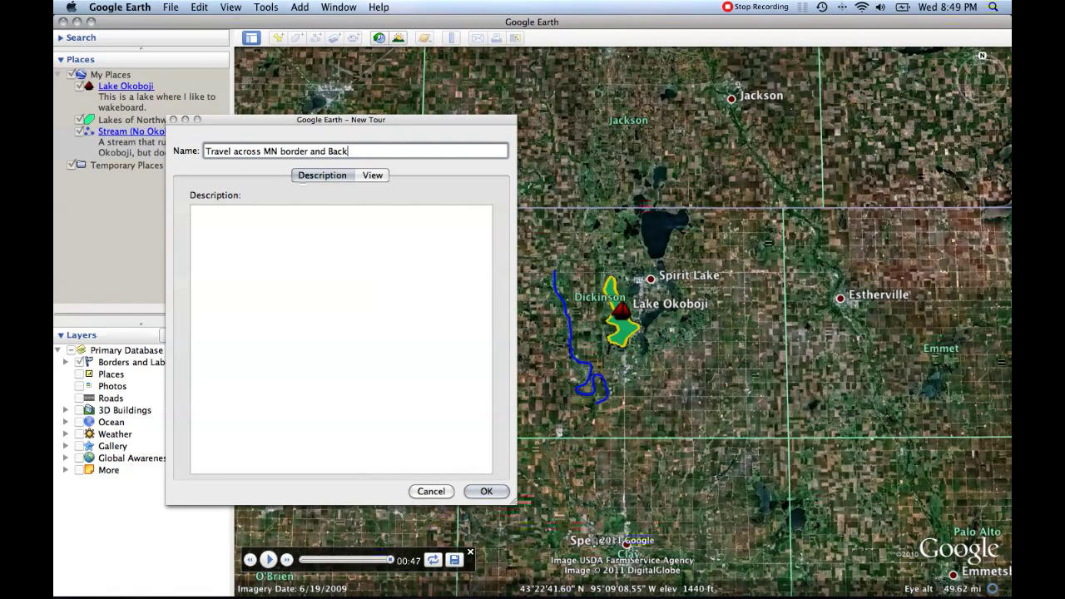
click(373, 176)
click(333, 175)
click(194, 213)
text(R)
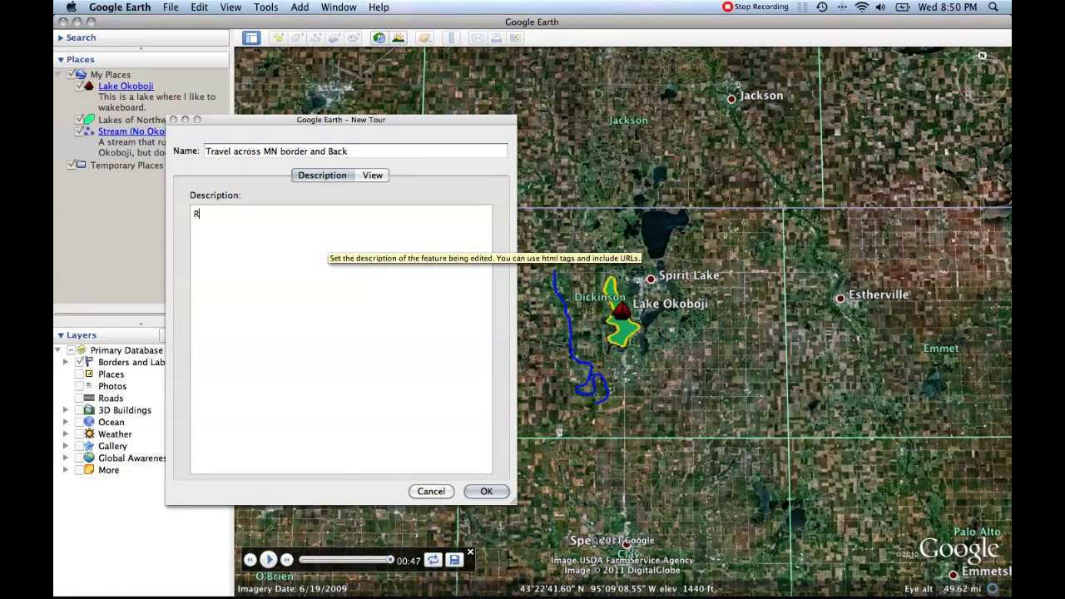
text(andom tour creat)
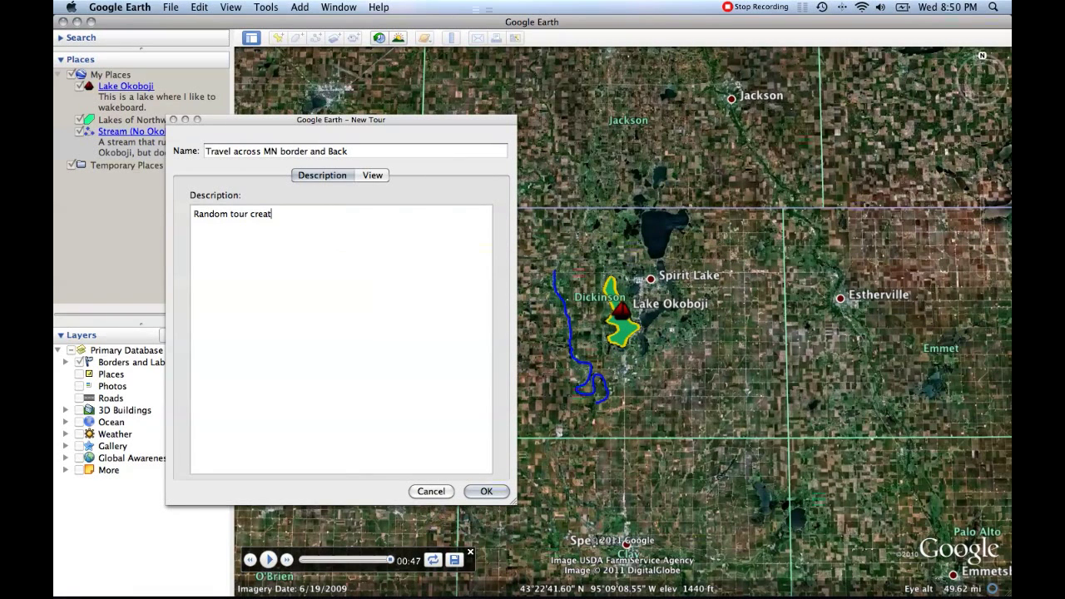
text(ed for the purp)
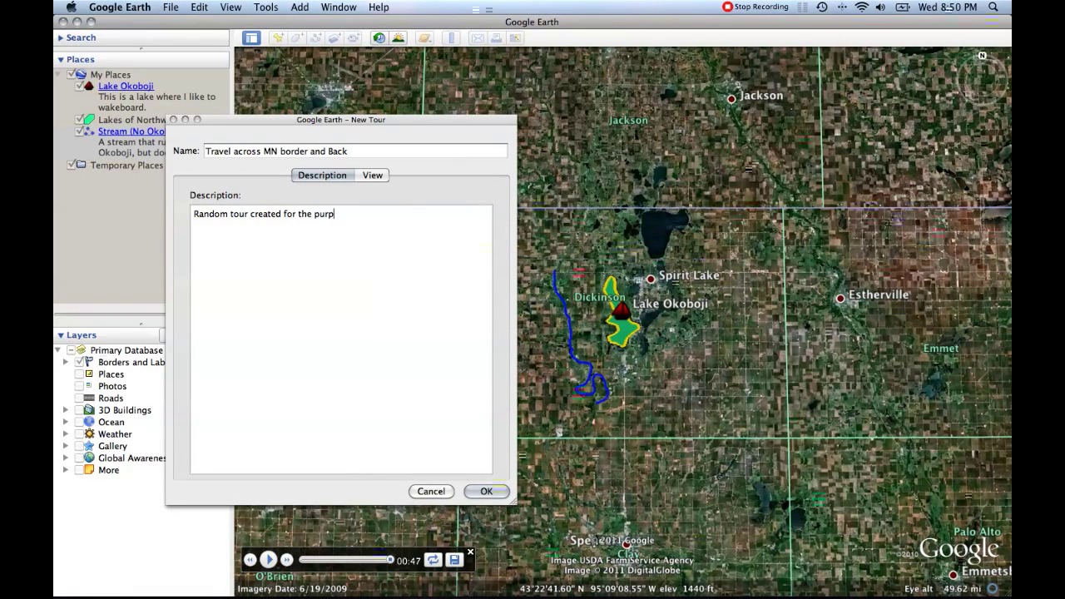
text(osed of education.)
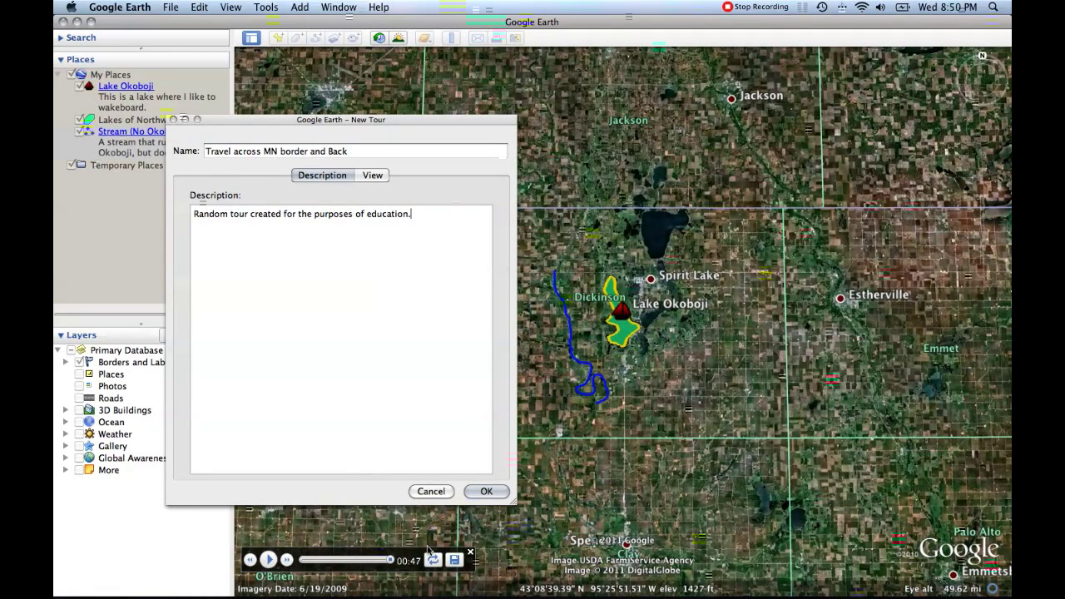
click(486, 491)
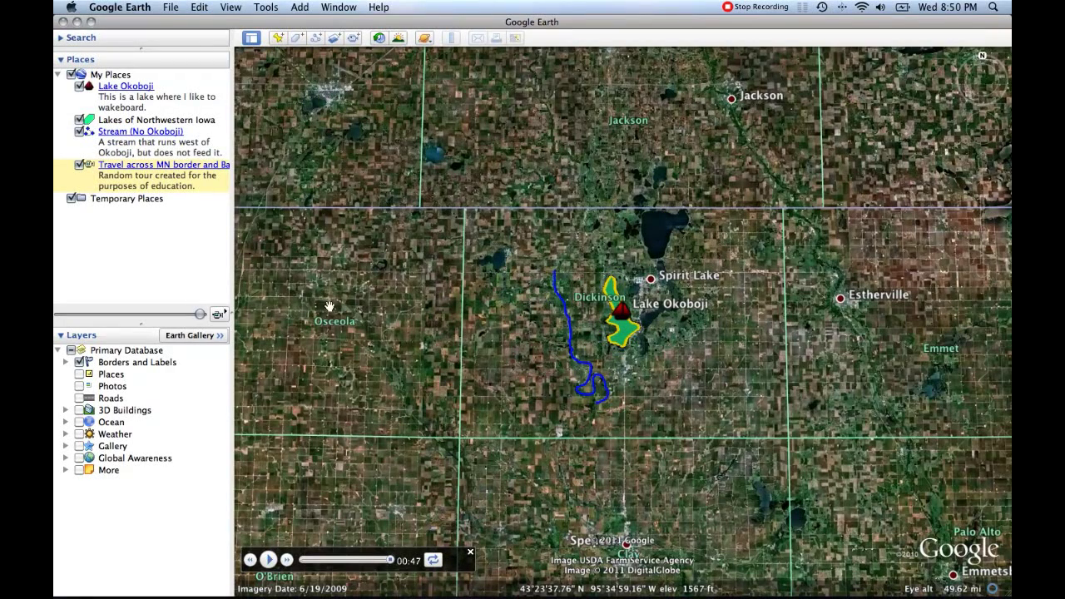